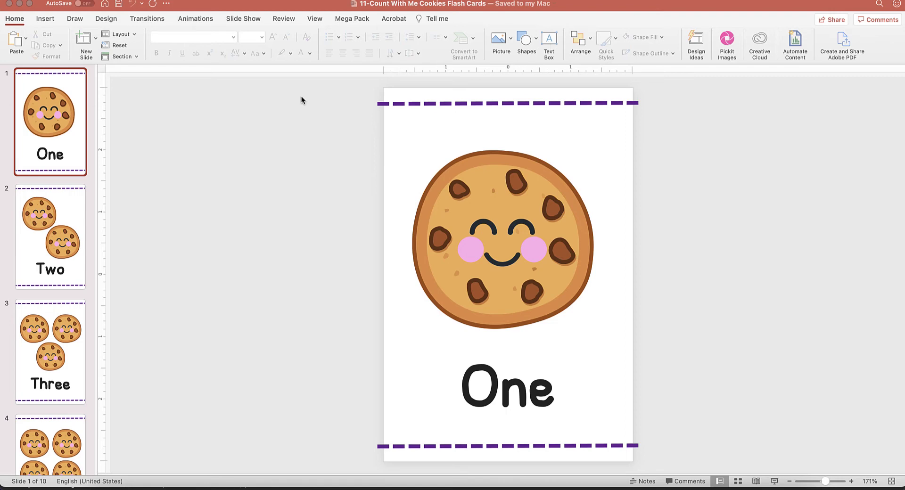
Export the cookies flash card presentation as a PDF to the Easy Learning Quickstart Templates folder.
scroll(66, 163, "down", 5)
scroll(66, 163, "down", 10)
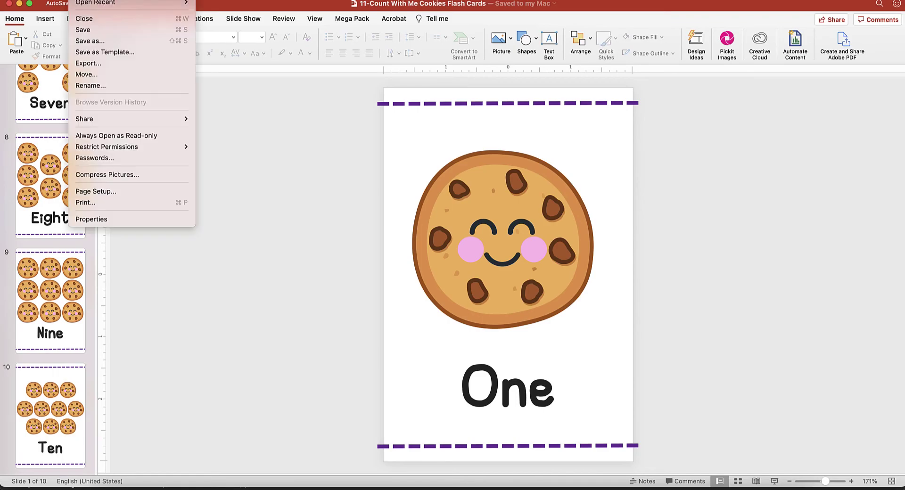
left_click(117, 64)
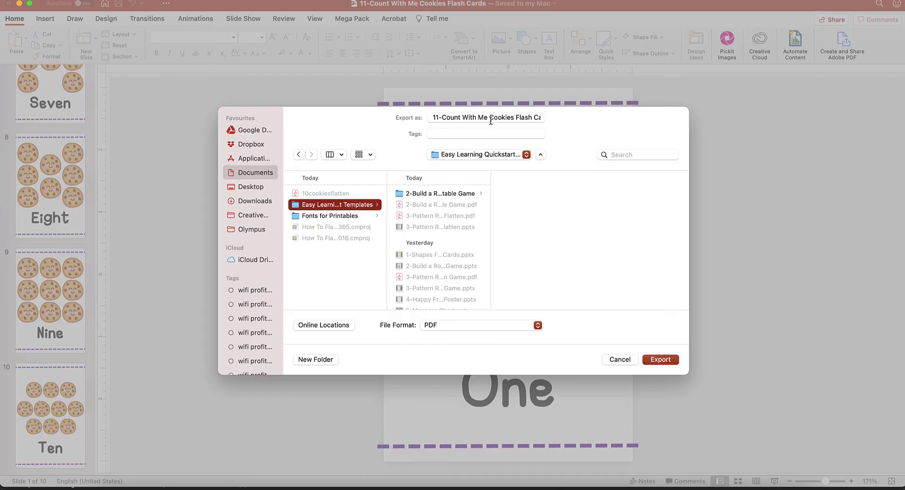
left_click(661, 360)
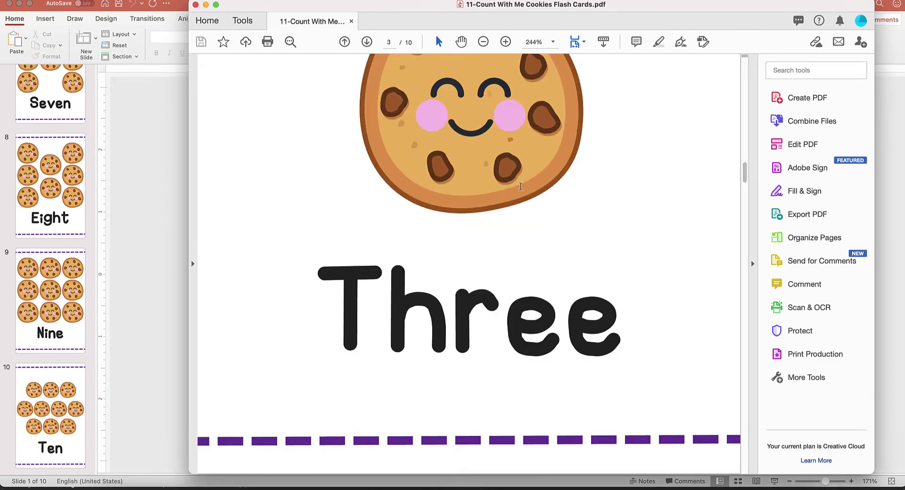
Check in the exported PDF whether the word "Three" on page 3 can be selected as text.
left_click_drag(595, 307, 360, 306)
left_click(359, 306)
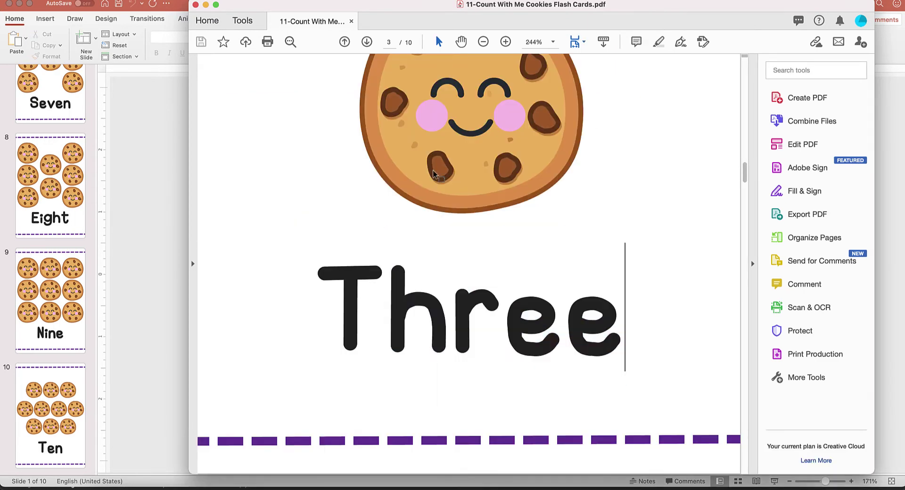
scroll(481, 170, "up", 1)
scroll(481, 170, "down", 5)
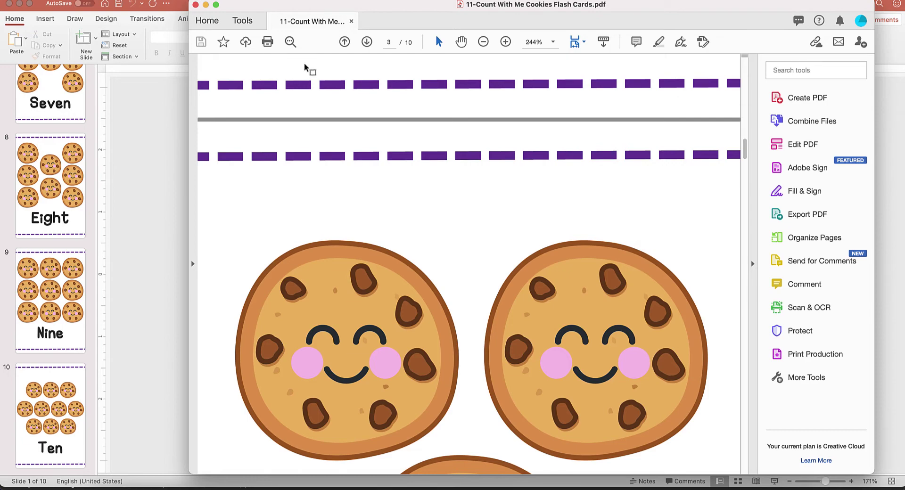
Switch to Affinity Designer and open all pages of 11-Count With Me Cookies Flash Cards.pdf at 400 DPI in CMYK.
left_click(628, 486)
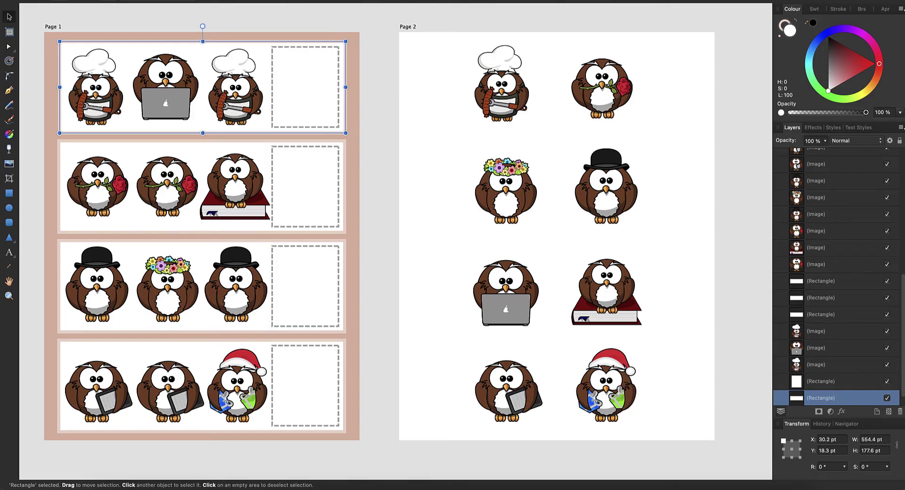
left_click(99, 0)
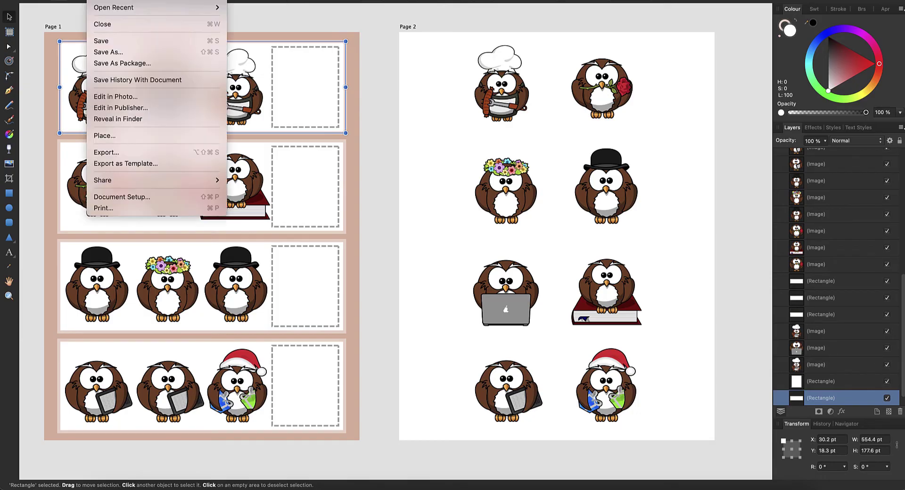
left_click(114, 1)
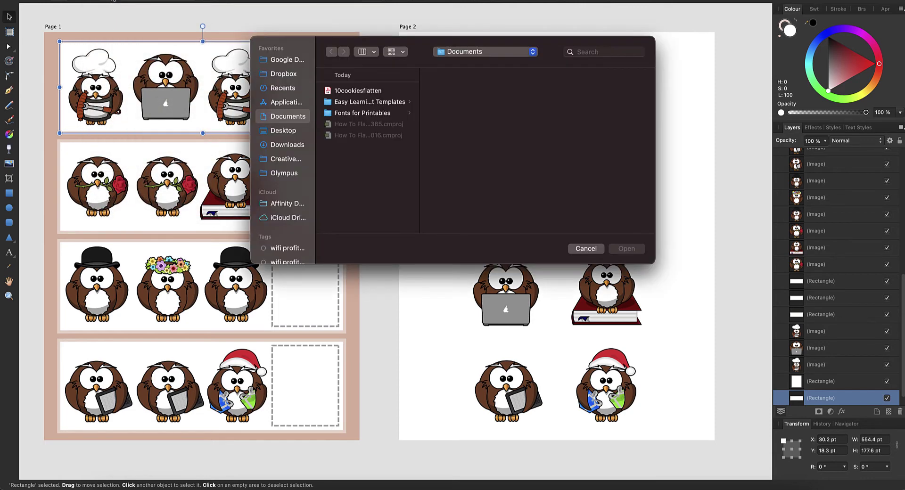
left_click(381, 103)
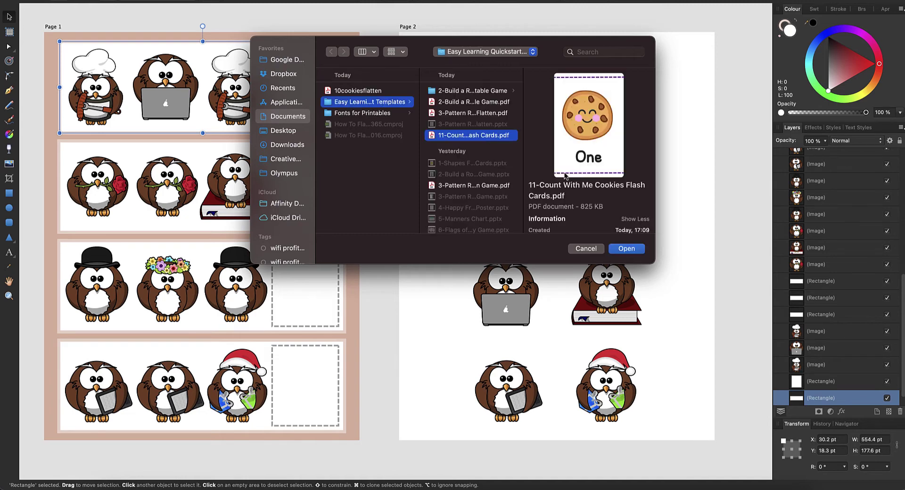
left_click(626, 249)
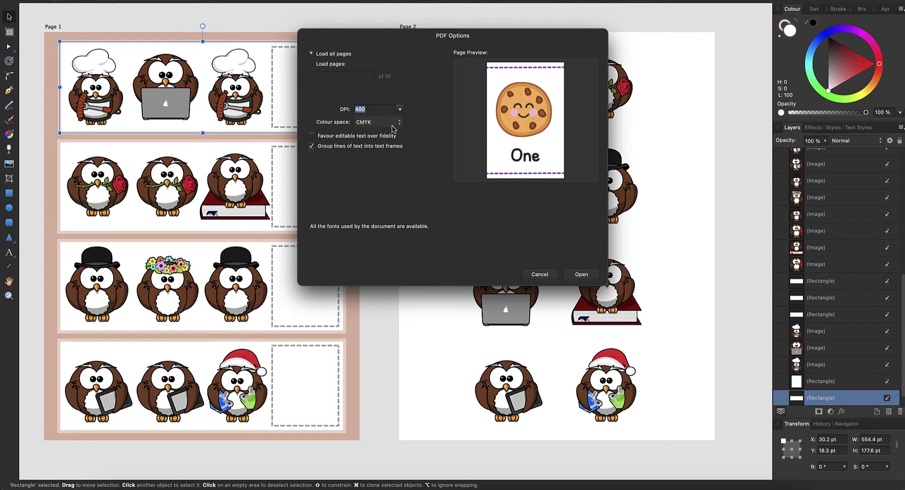
left_click(581, 275)
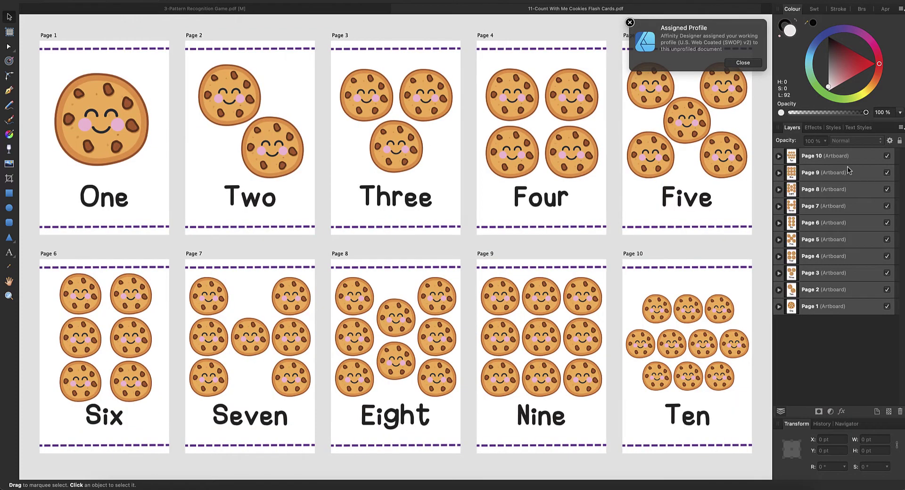
Expand the Page 10 artboard's layers and select individual curves to examine how the cookie artwork is built.
left_click(779, 156)
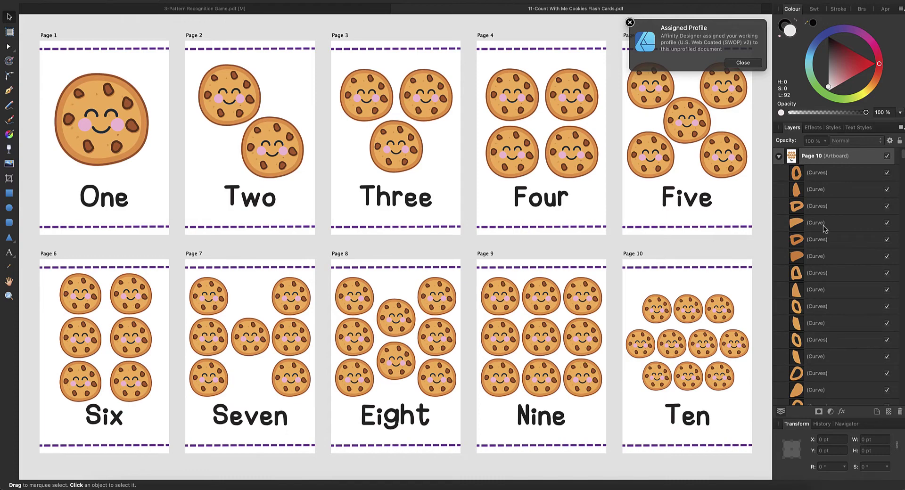
left_click(824, 226)
left_click(815, 290)
left_click(806, 322)
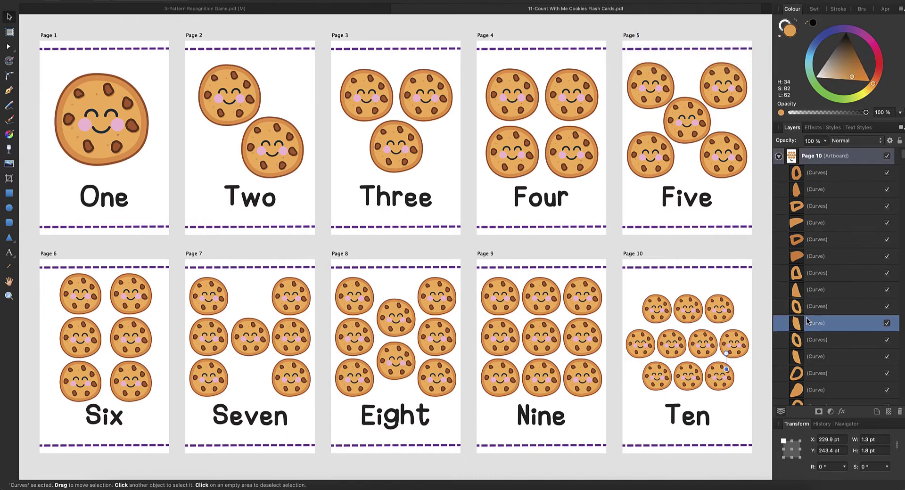
Rotate one eye curve of the lower-left cookie on Page 4 upside down, to about -177.4°.
left_click(505, 148)
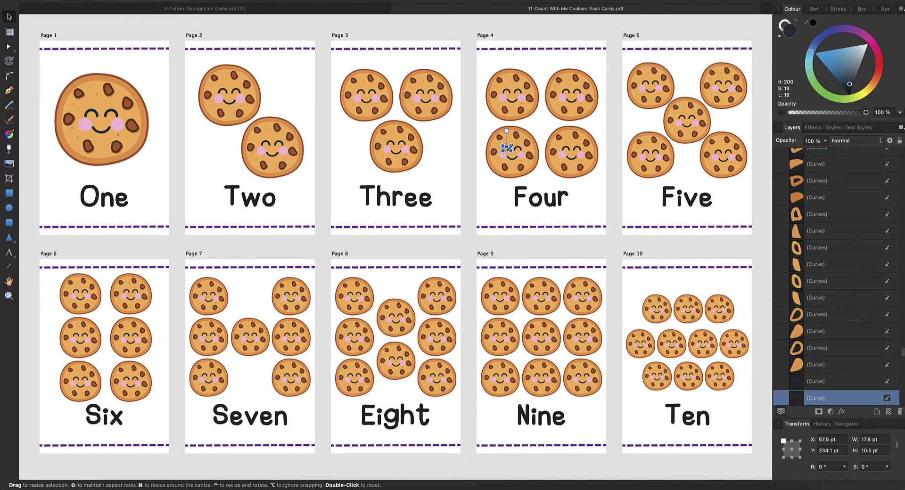
left_click_drag(506, 131, 507, 166)
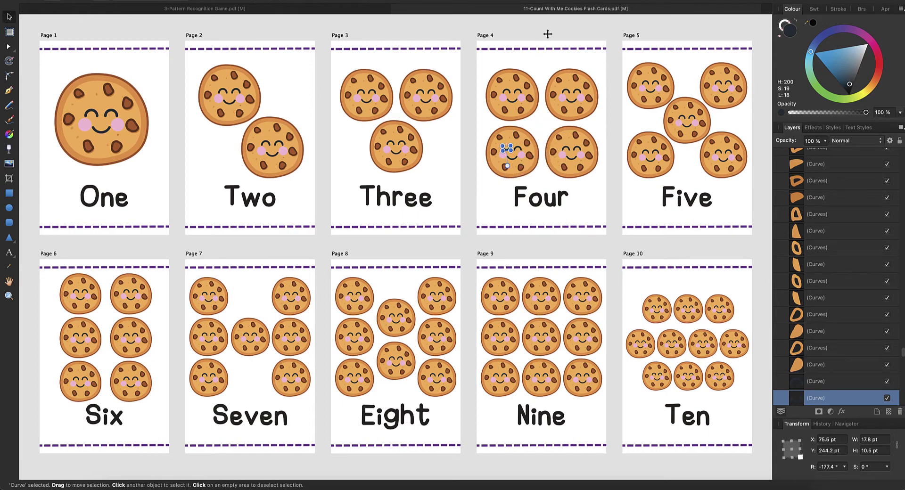
left_click(590, 220)
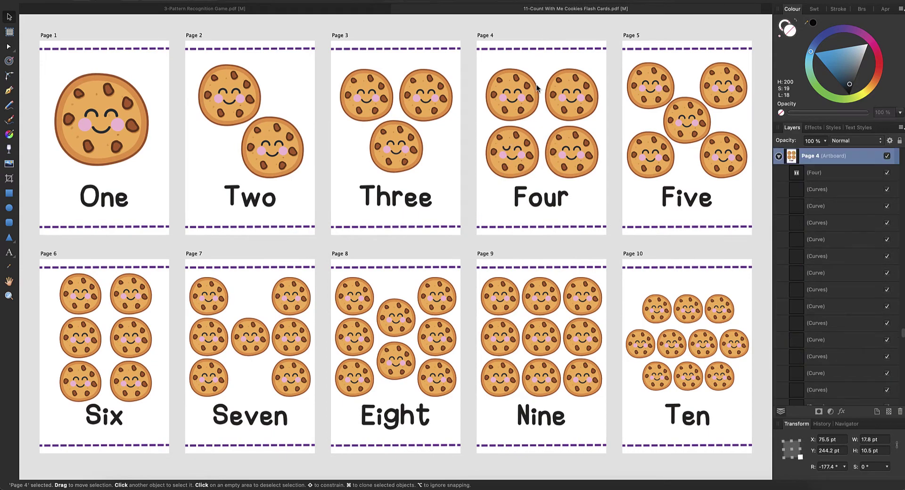
Rotate the mouth of the lower-right cookie on Page 4 to about -177.9° so that it frowns.
left_click(572, 159)
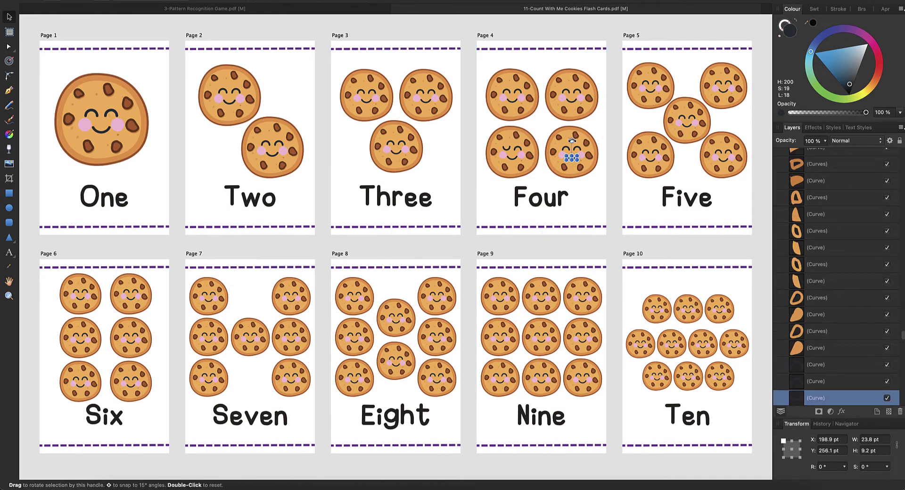
left_click_drag(571, 141, 573, 198)
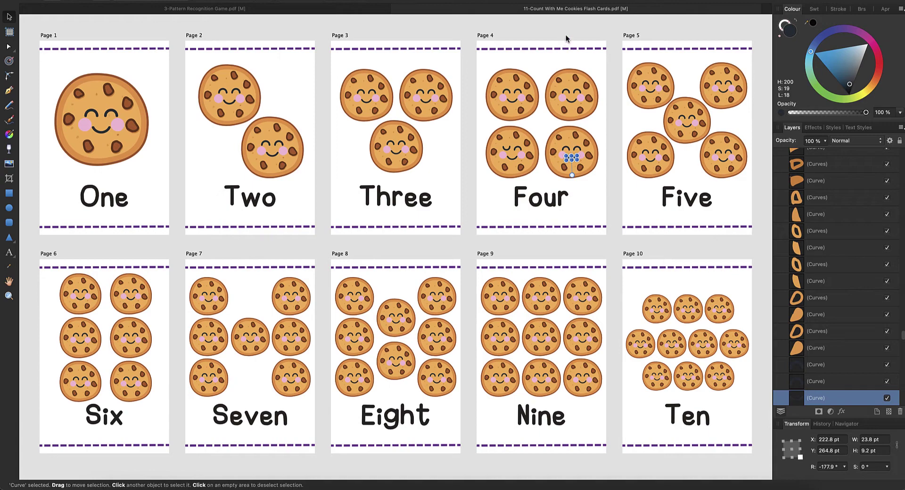
left_click(597, 45)
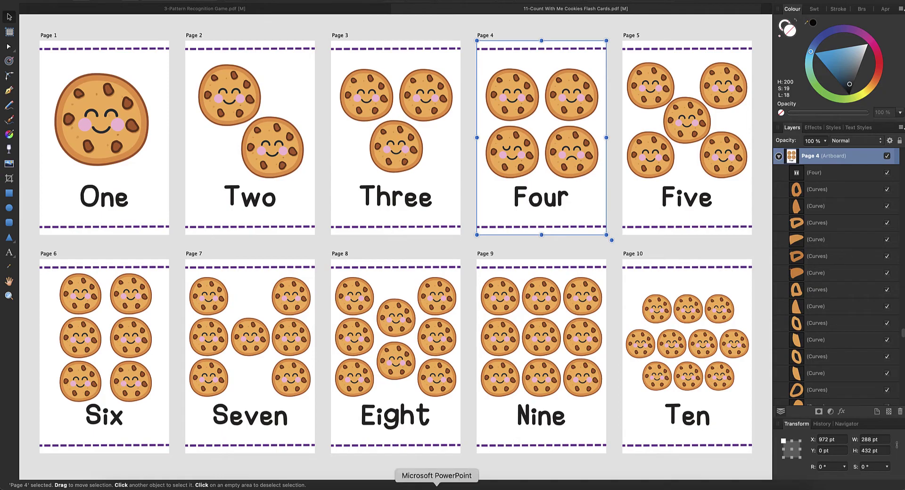
Switch to PowerPoint and export every slide of the flash card presentation as a JPEG with a height of 3000.
left_click(436, 486)
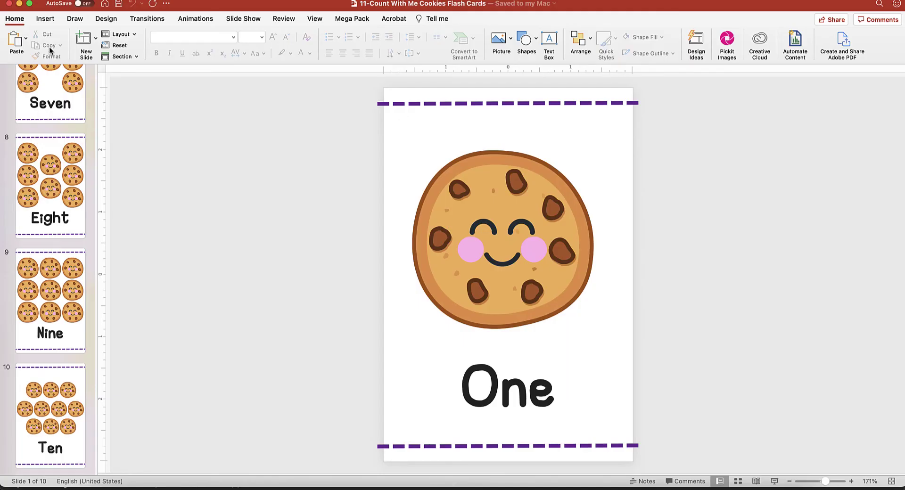
scroll(50, 188, "up", 15)
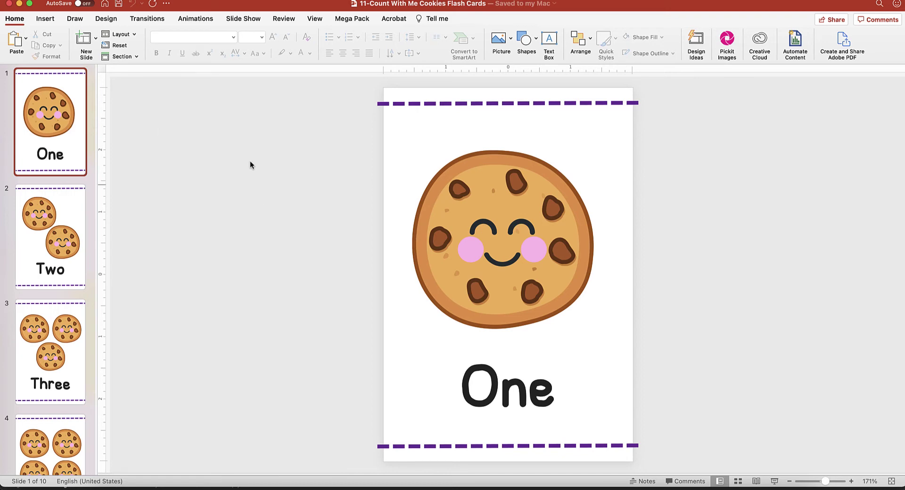
left_click(80, 0)
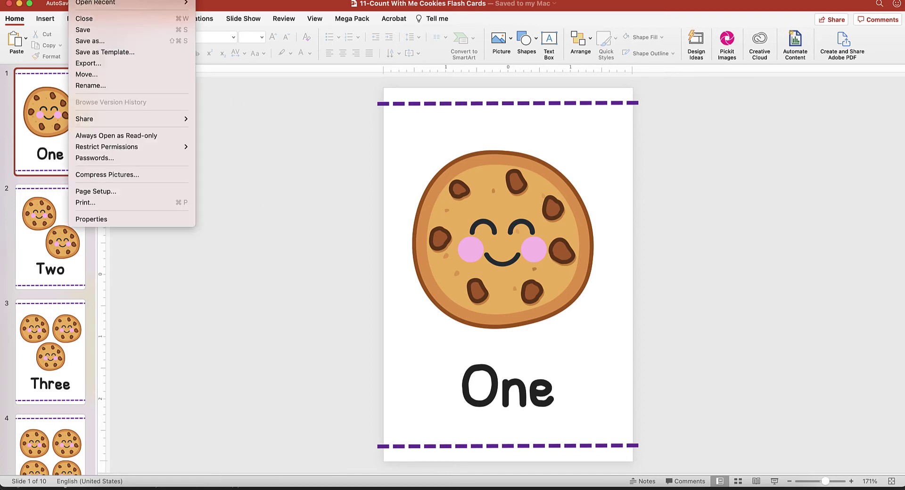
left_click(447, 117)
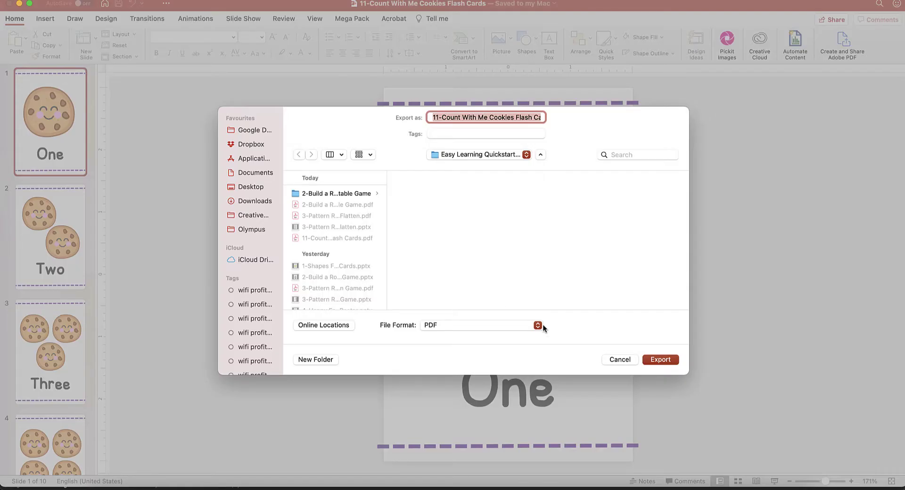
left_click(538, 325)
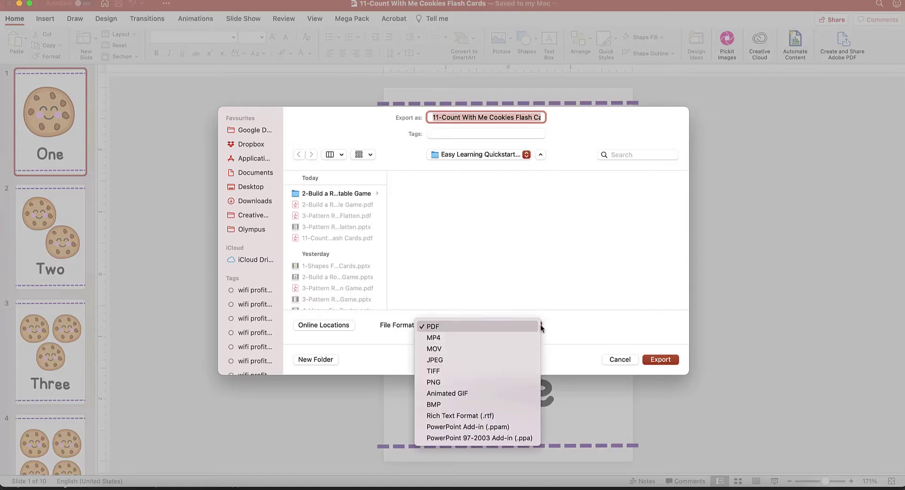
left_click(496, 360)
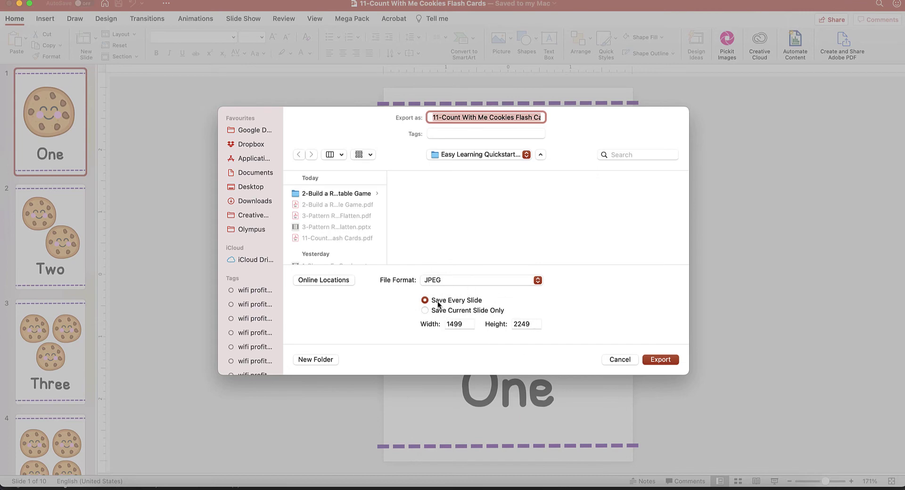
left_click(521, 325)
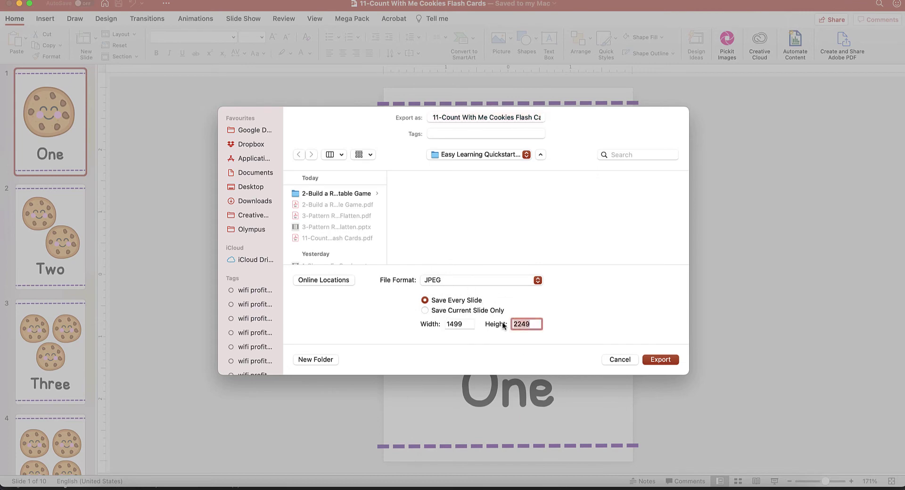
type("3000")
left_click(660, 359)
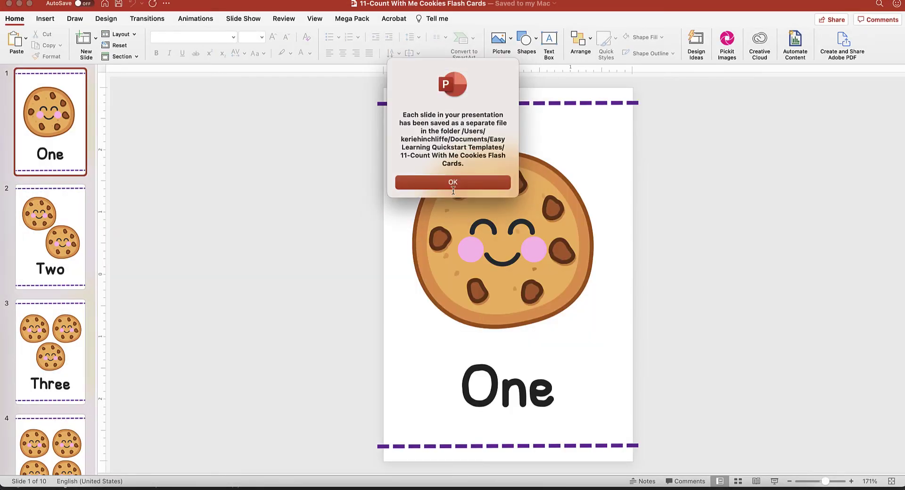
left_click(457, 183)
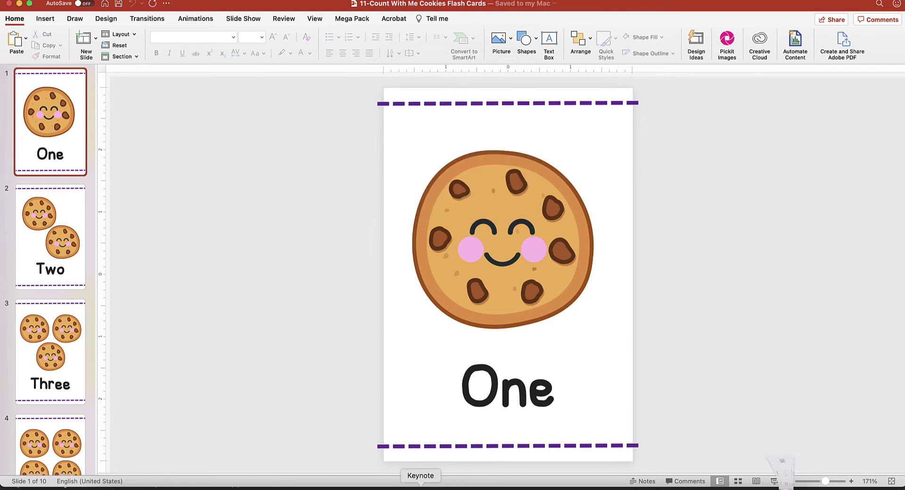
Switch to Keynote and enlarge the untitled presentation's window to fill most of the screen.
left_click(420, 488)
left_click_drag(188, 101, 107, 19)
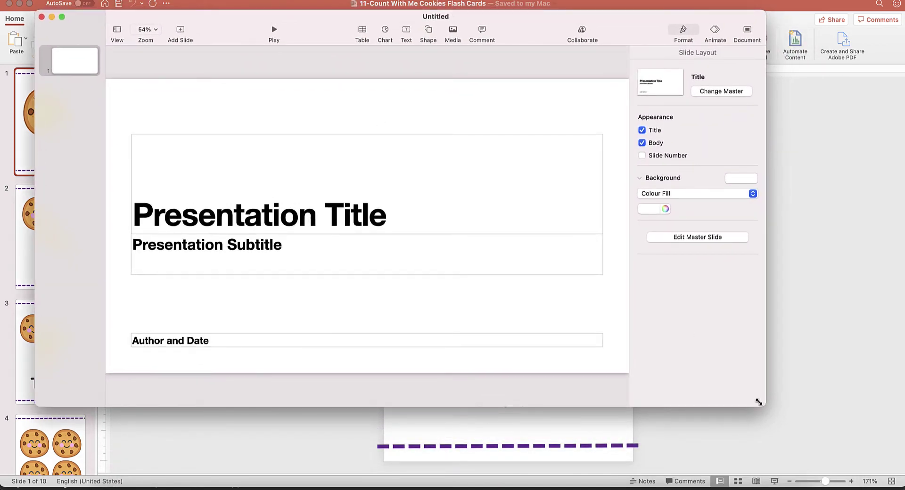
left_click_drag(758, 402, 880, 471)
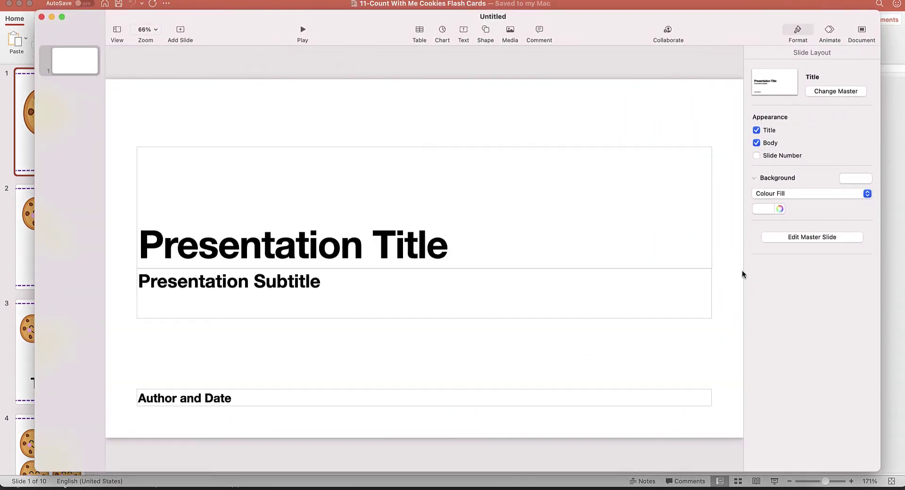
left_click_drag(36, 470, 7, 466)
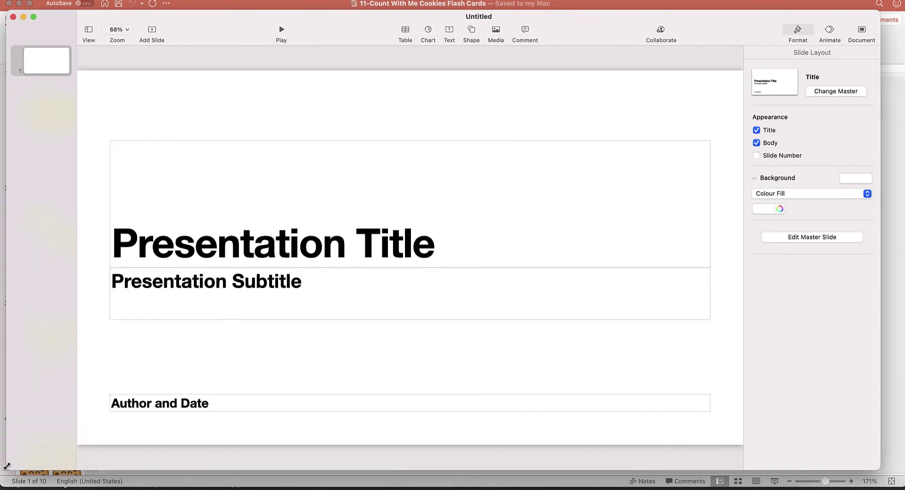
left_click_drag(364, 17, 364, 8)
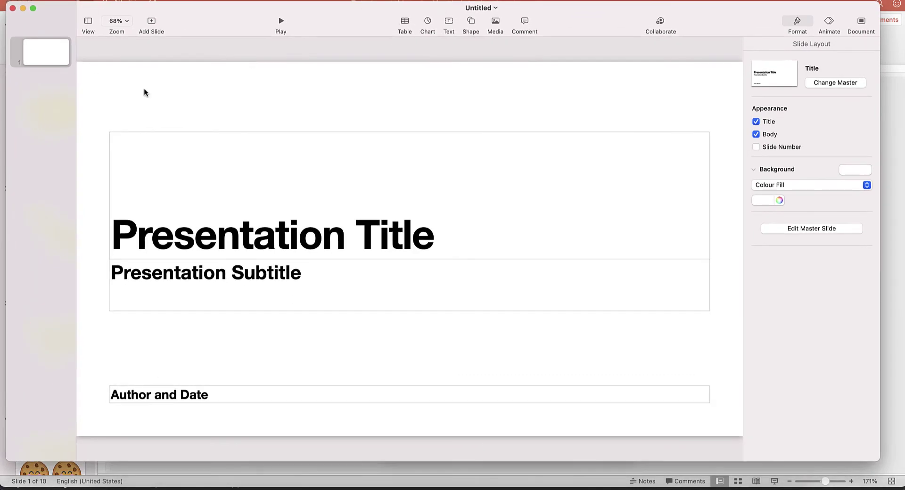
Change the first slide's master from the Title layout to Blank.
left_click_drag(87, 114, 712, 406)
left_click(156, 86)
left_click(837, 84)
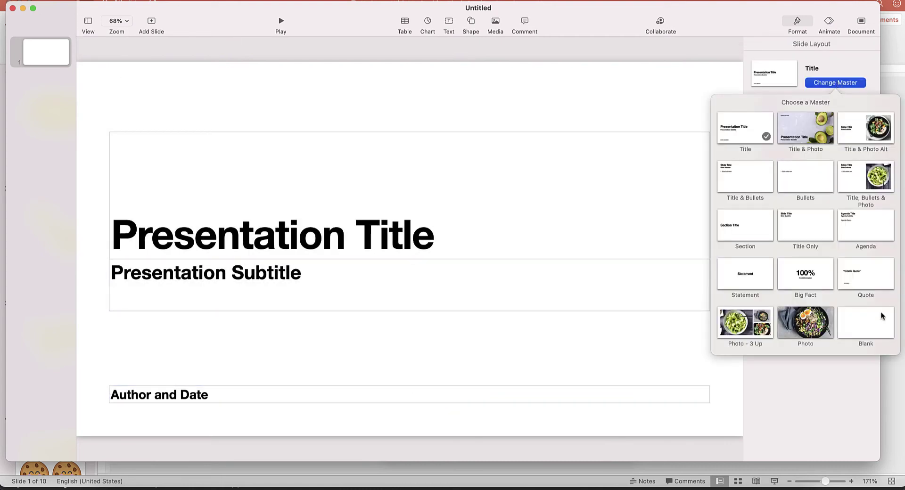
left_click(866, 323)
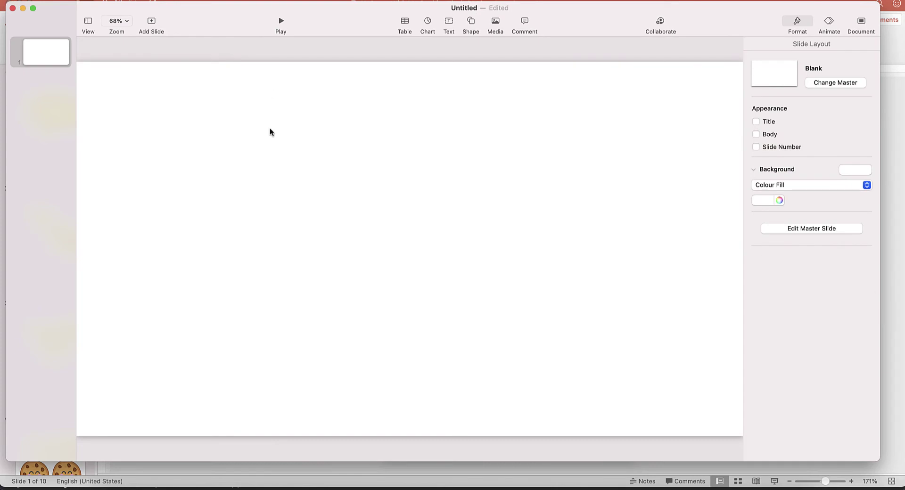
Set a custom slide size of 612 pts wide by 792 pts high for the presentation.
left_click(862, 23)
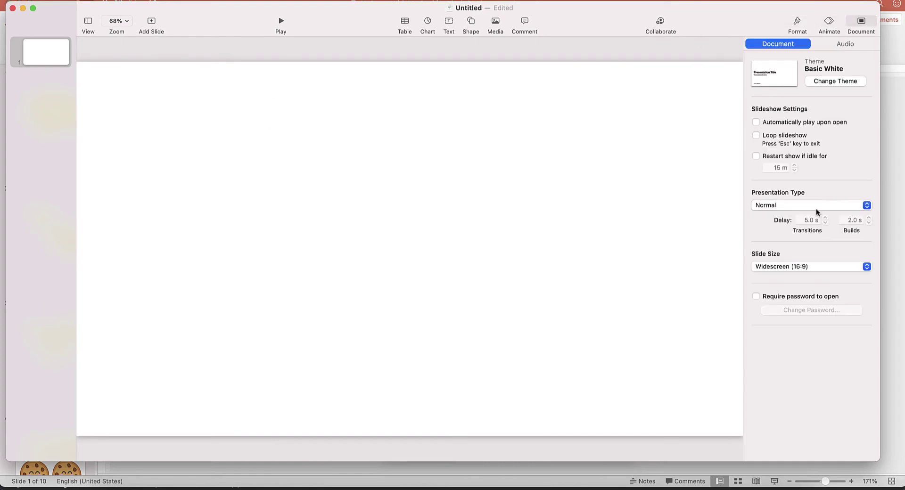
left_click(867, 267)
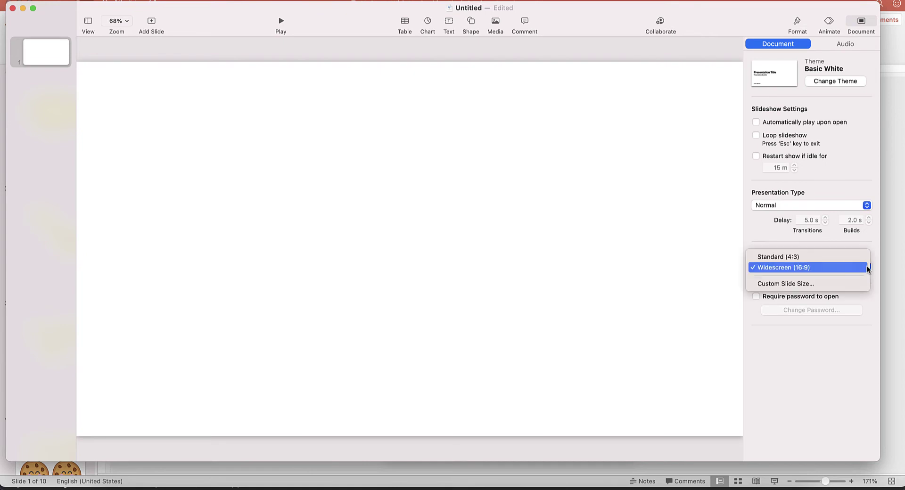
left_click(828, 284)
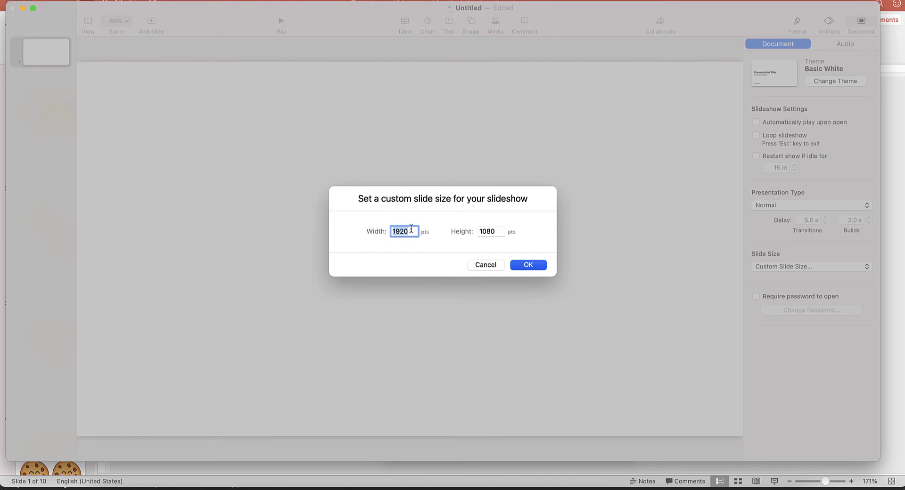
left_click(413, 231)
left_click_drag(414, 232, 355, 231)
type("612")
key("Tab")
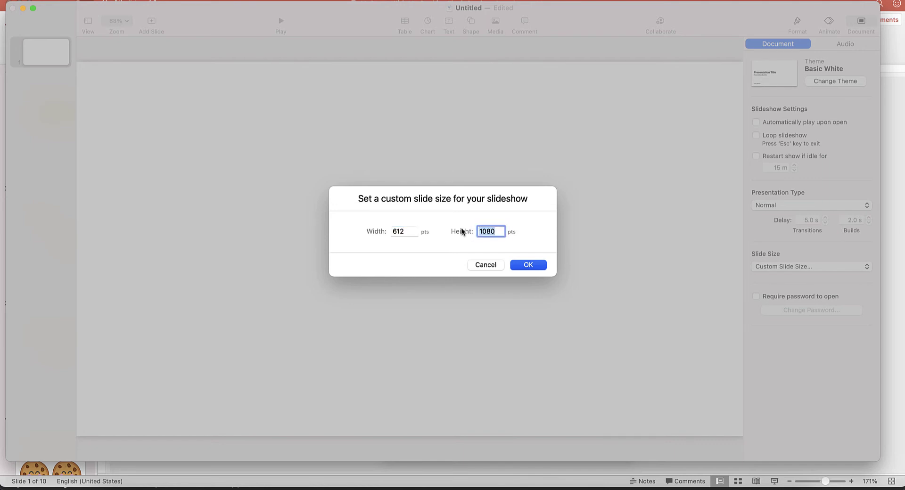
type("9")
key("BackSpace")
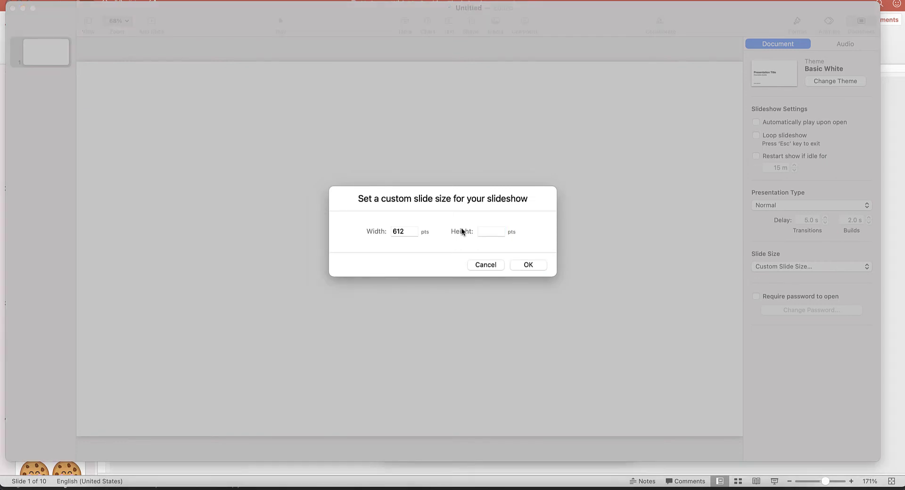
left_click(493, 231)
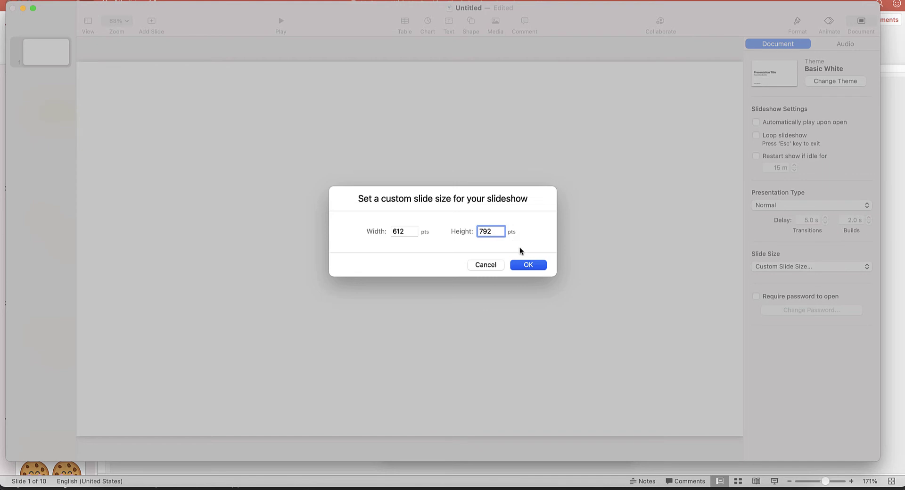
key("Return")
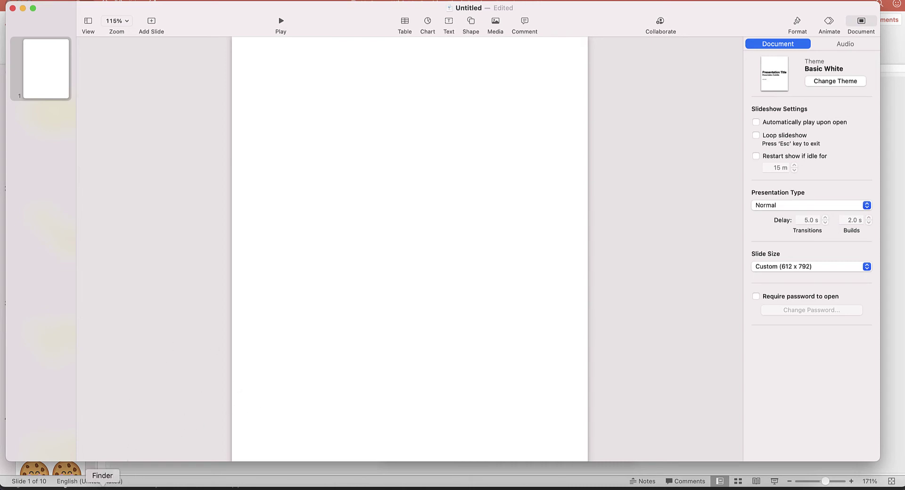
Add Slide1.jpeg to Slide10.jpeg as slides after the blank one, from the cookies flash cards folder under Documents, Easy Learning Quickstart Templates, in Finder.
left_click(102, 486)
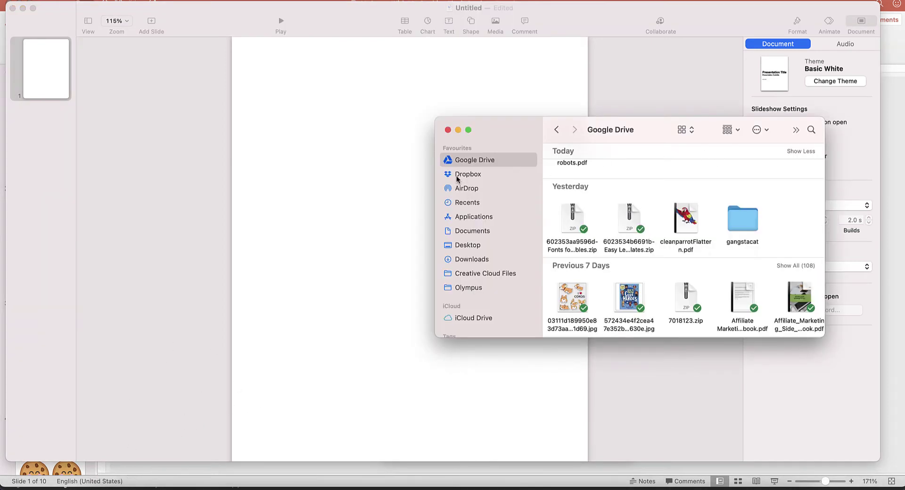
left_click(474, 231)
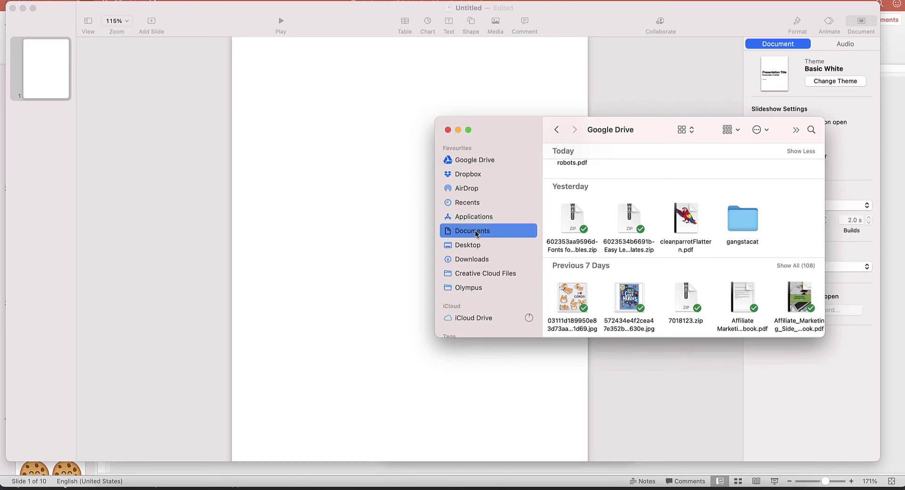
left_click(636, 189)
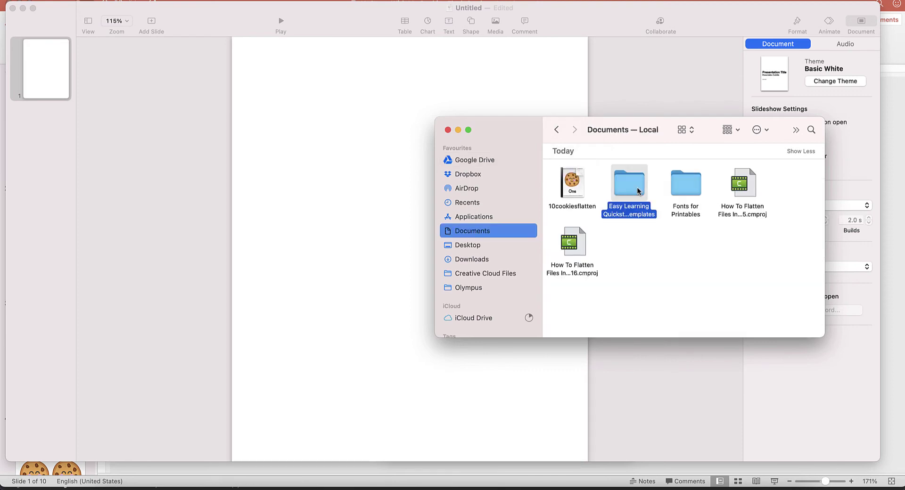
double_click(637, 189)
scroll(718, 202, "down", 2)
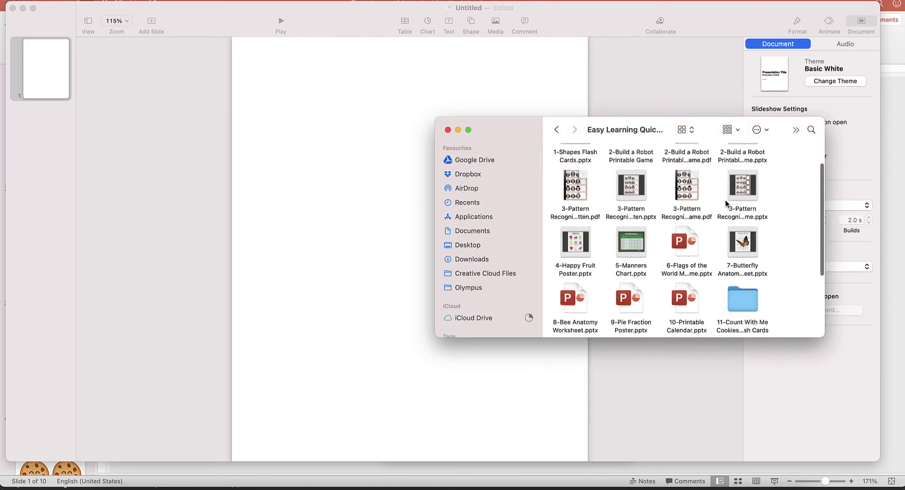
scroll(725, 204, "down", 4)
left_click(749, 232)
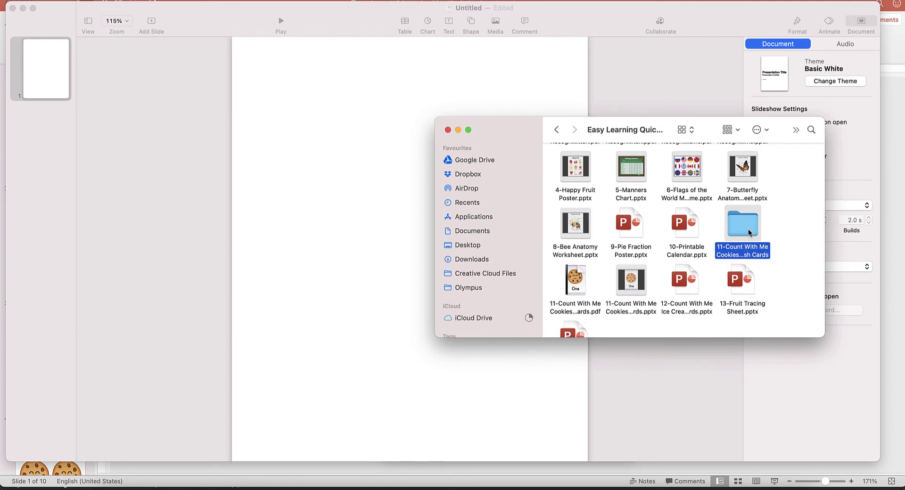
double_click(749, 232)
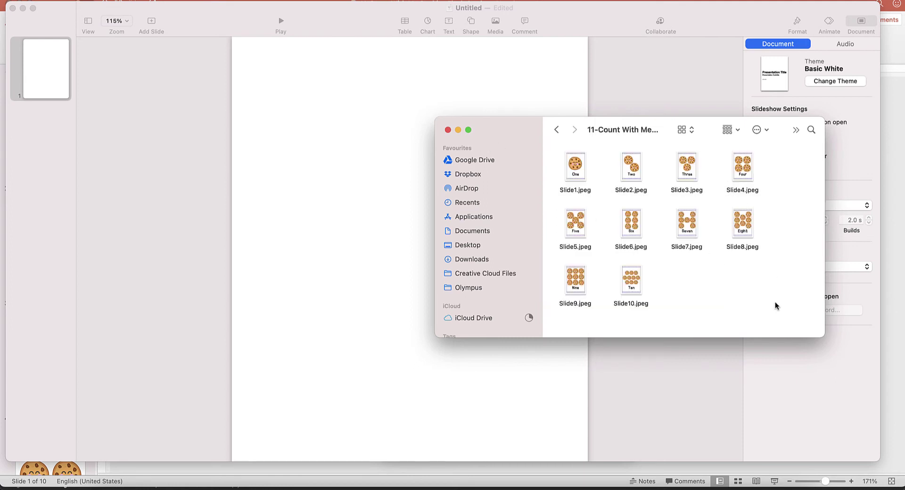
left_click_drag(775, 306, 48, 125)
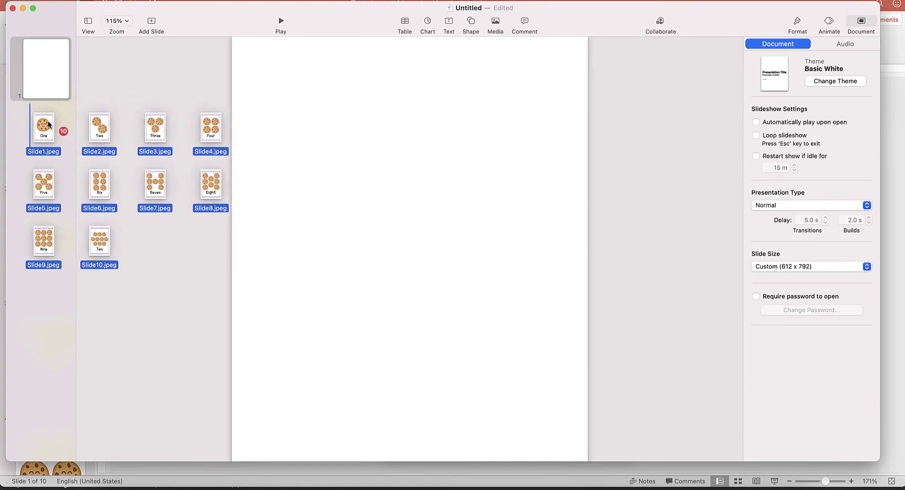
left_click_drag(49, 125, 21, 118)
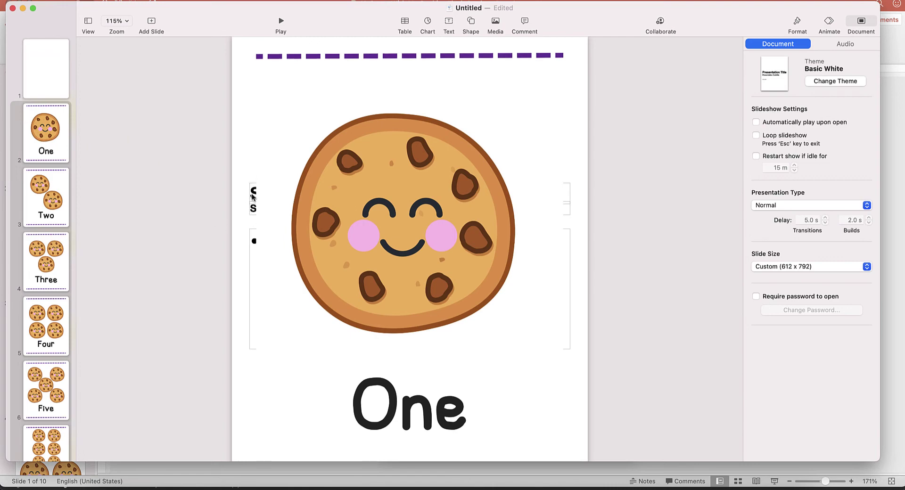
Change the master of all imported cookie slides from Title & Bullets to Blank.
left_click(844, 83)
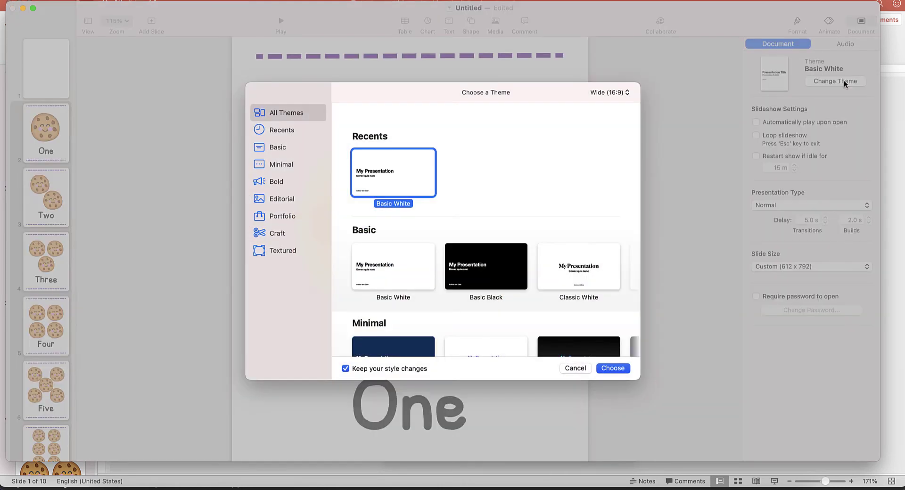
left_click(575, 368)
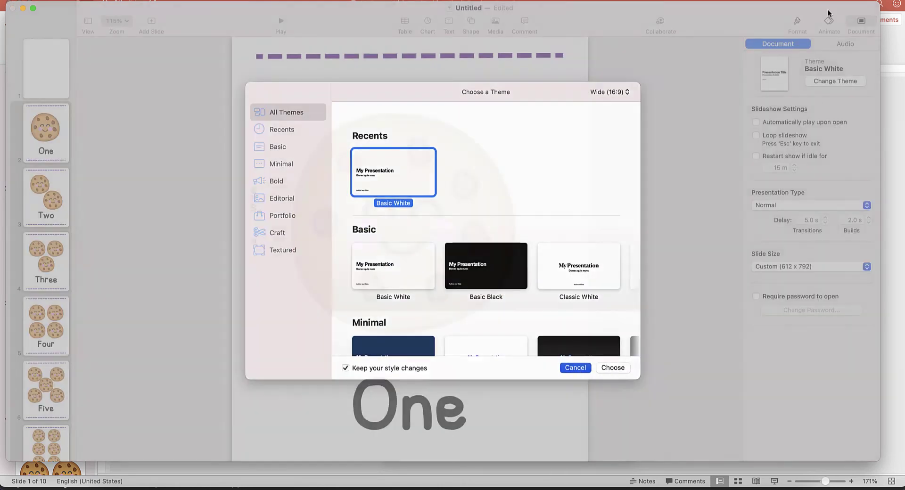
left_click(797, 23)
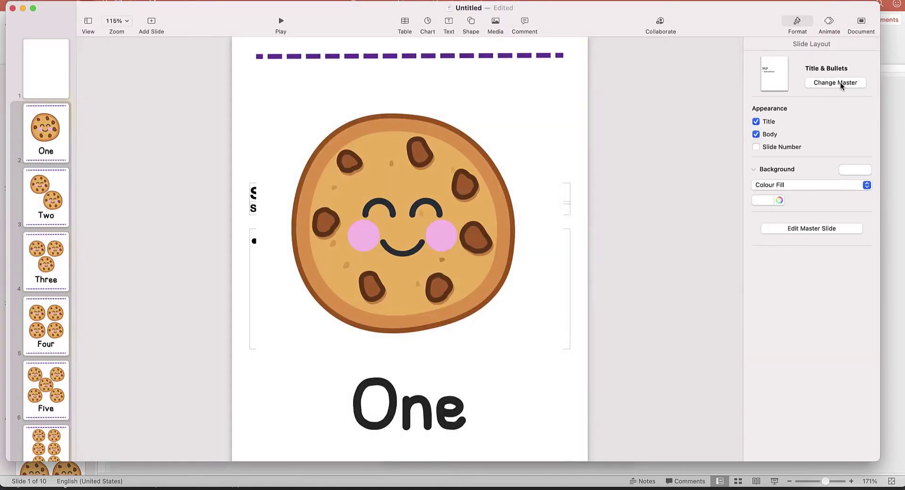
left_click(843, 83)
left_click(873, 383)
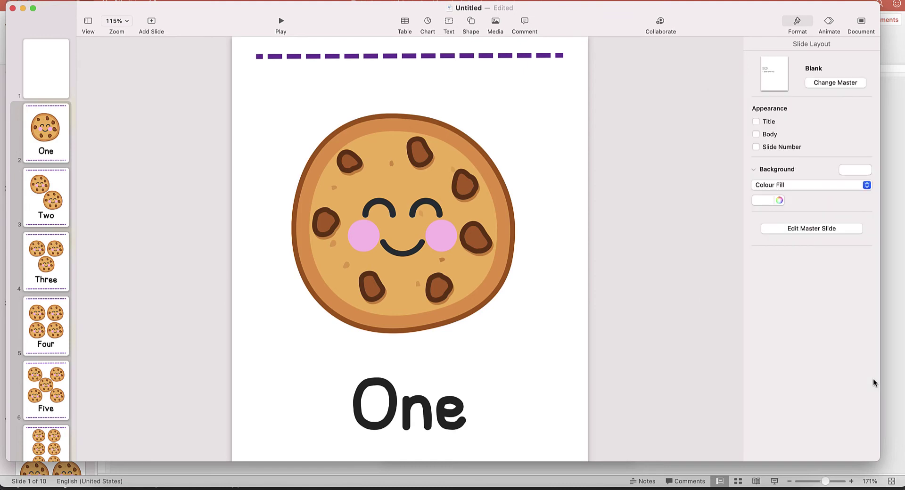
left_click(47, 144)
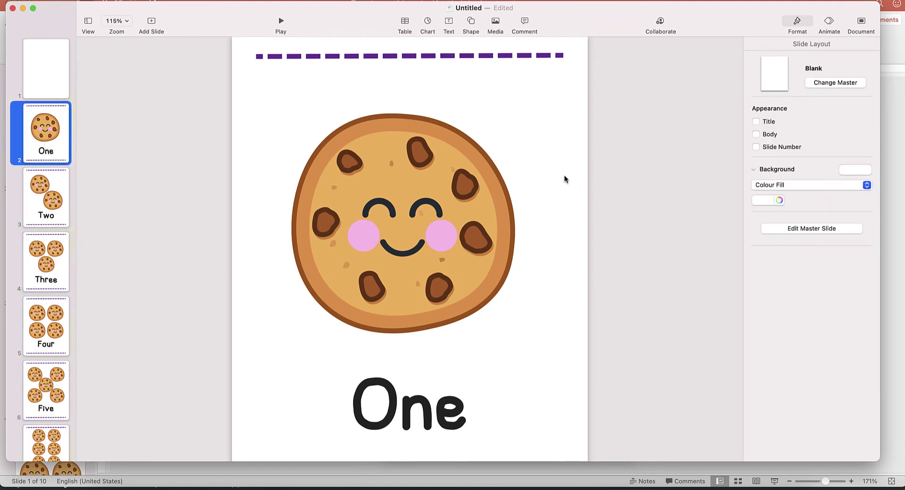
Check the imported cookie slides and delete the empty first slide.
scroll(49, 224, "down", 6)
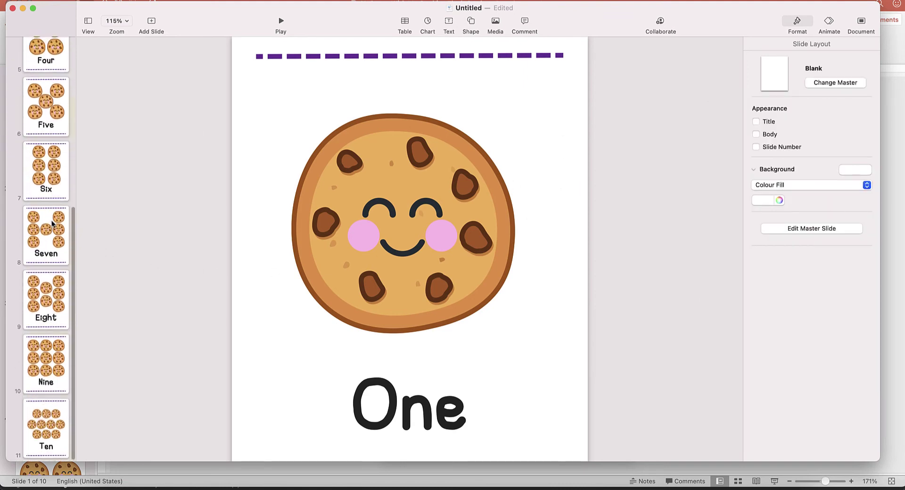
scroll(47, 188, "up", 10)
left_click(44, 71)
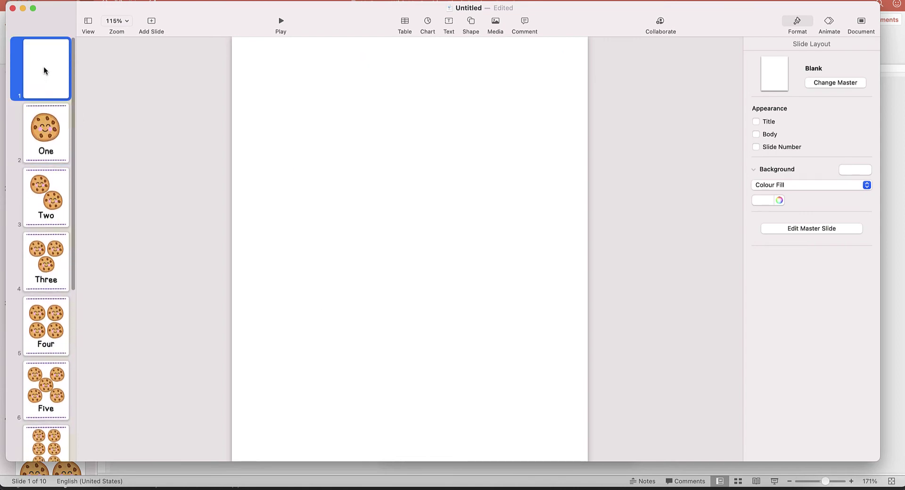
key("Delete")
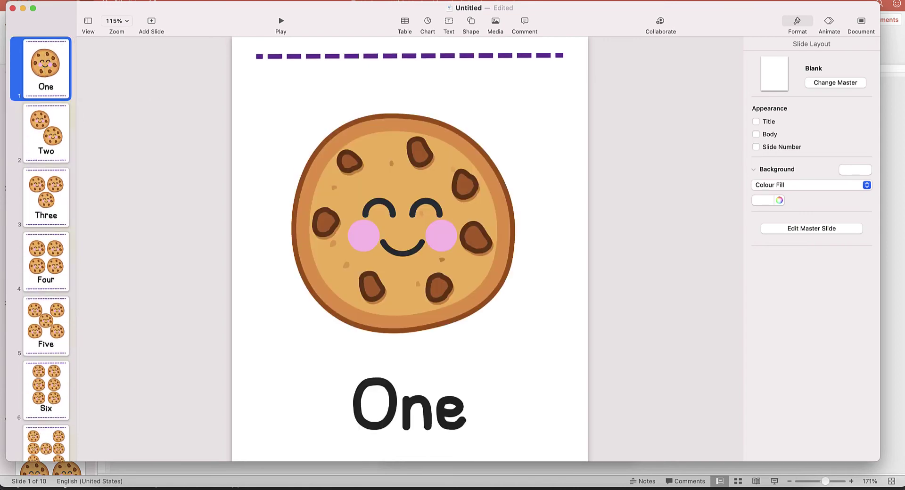
Export the presentation as a PDF named cookies with Best image quality into the Easy Learning Quickstart Templates folder.
left_click(70, 2)
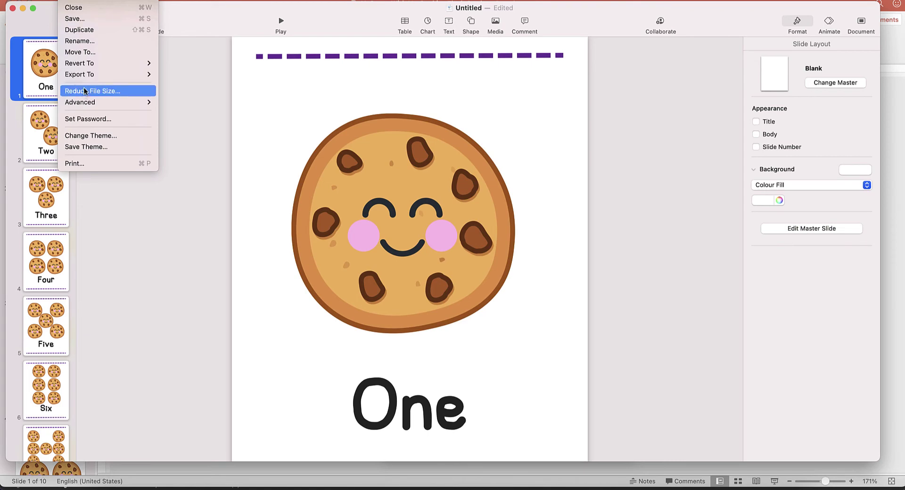
mouse_move(95, 74)
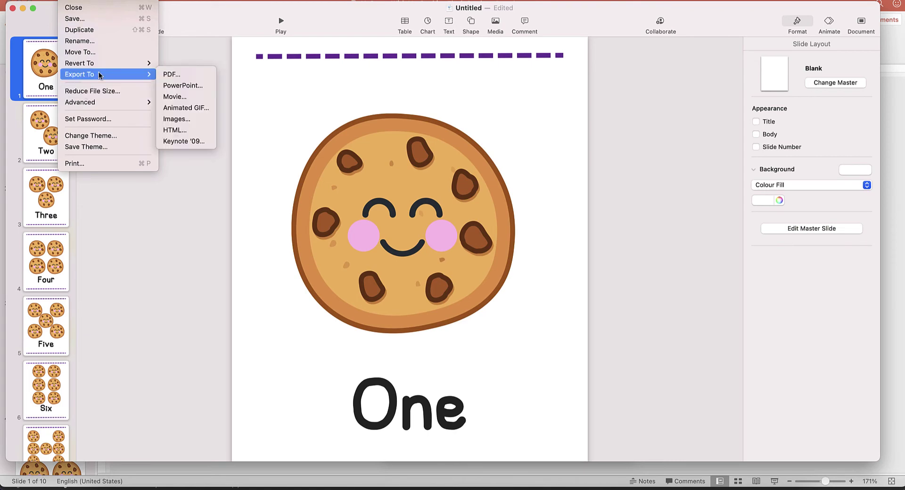
left_click(185, 74)
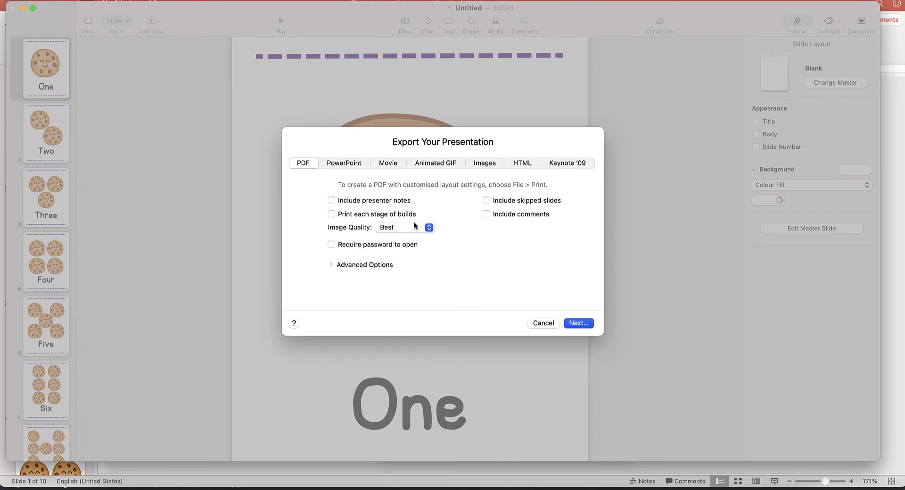
left_click(576, 324)
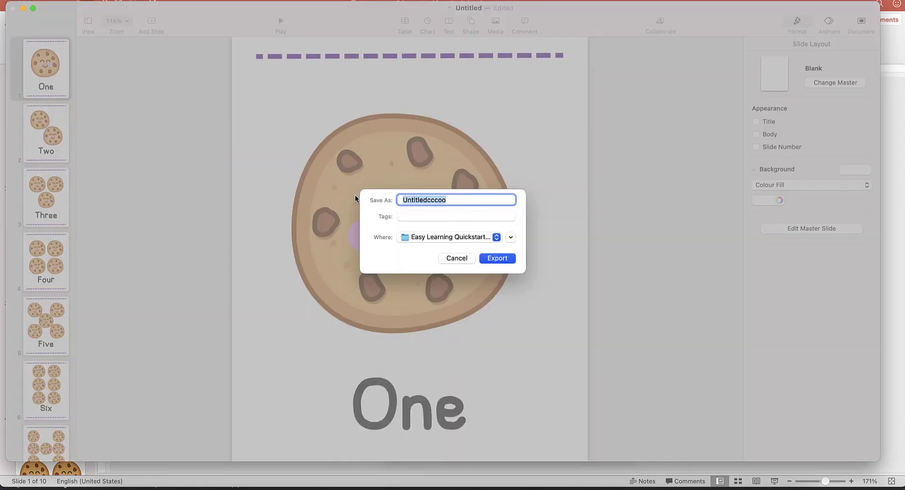
type("cookies")
left_click(496, 259)
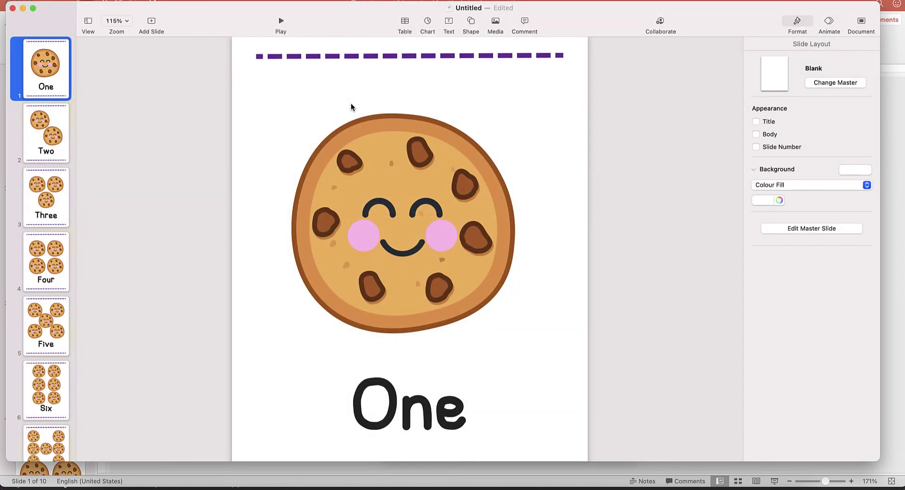
Switch to Affinity Designer and open the recent cookies PDF with all pages loaded.
left_click(523, 482)
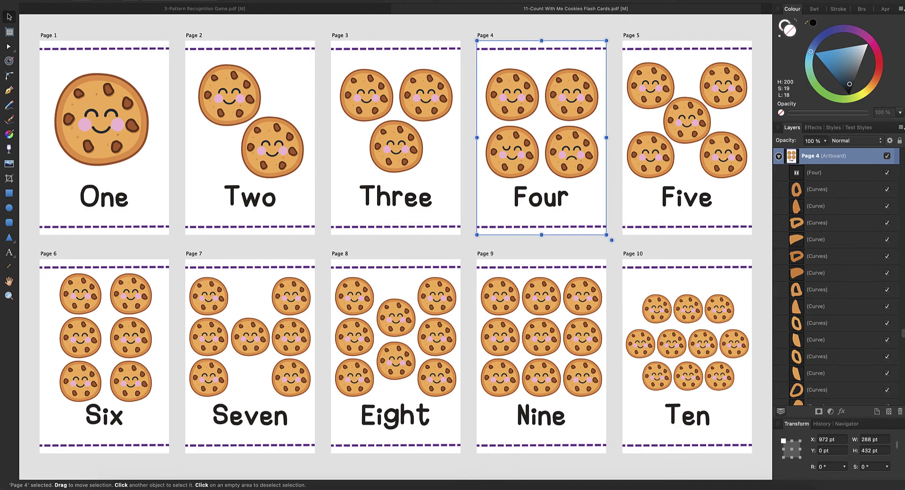
left_click(108, 0)
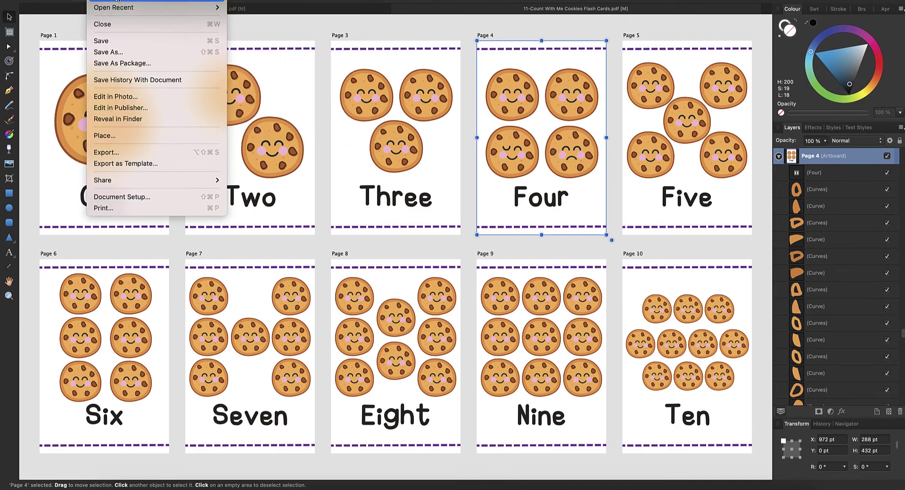
left_click(117, 0)
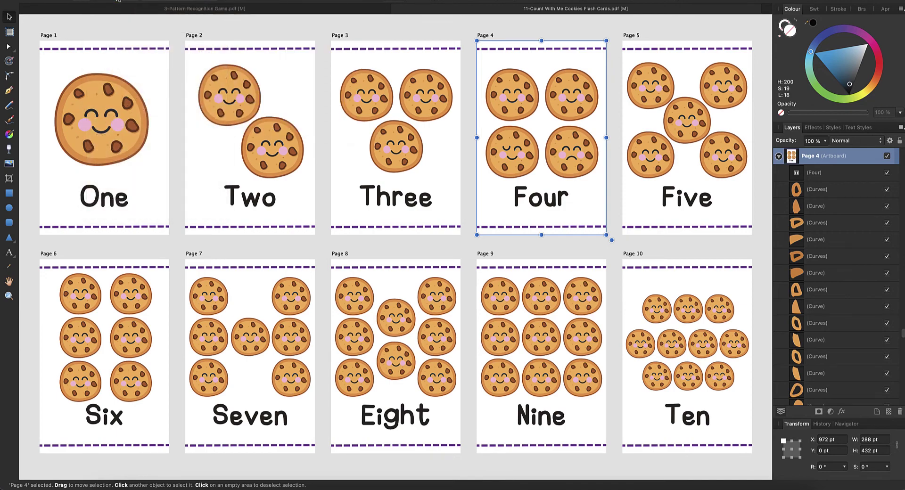
left_click(283, 88)
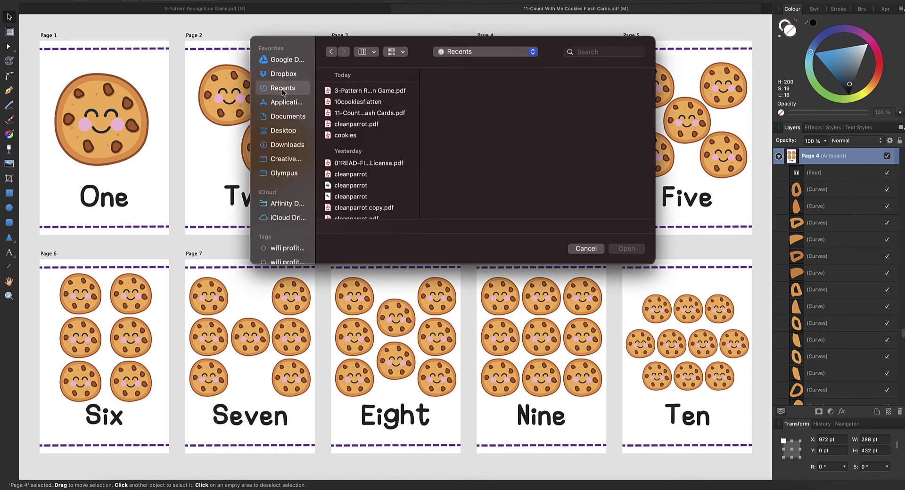
left_click(347, 136)
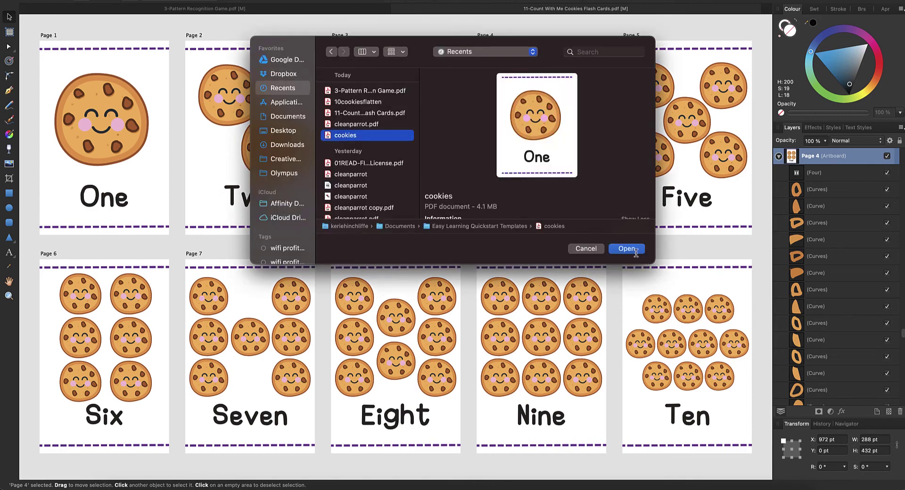
left_click(635, 251)
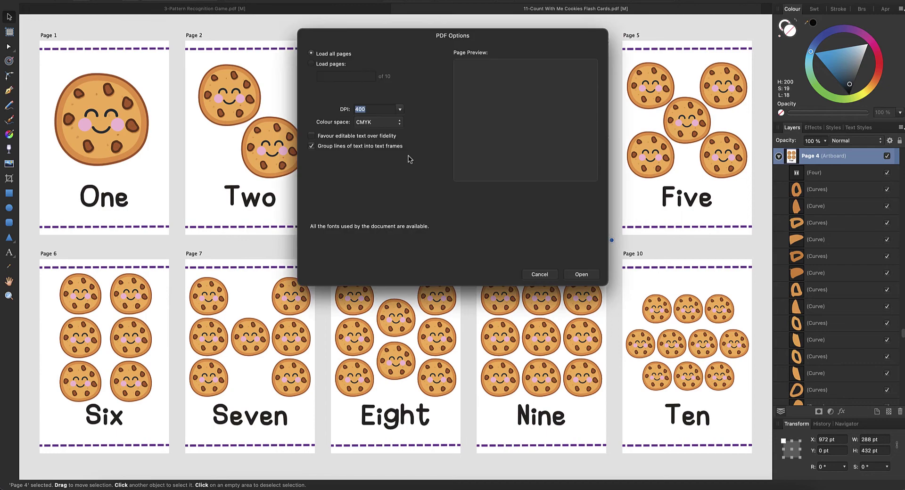
left_click(577, 277)
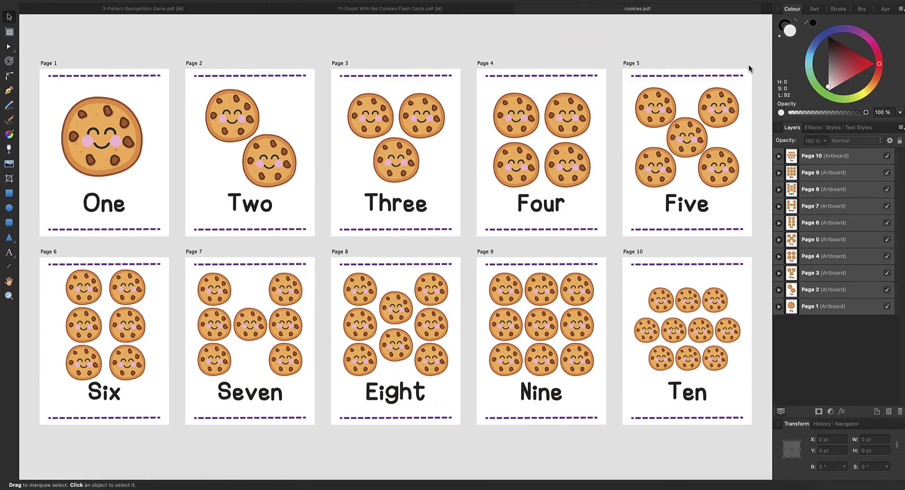
Examine the layers of several cookie pages to check how their images and background rectangles are built.
left_click(381, 130)
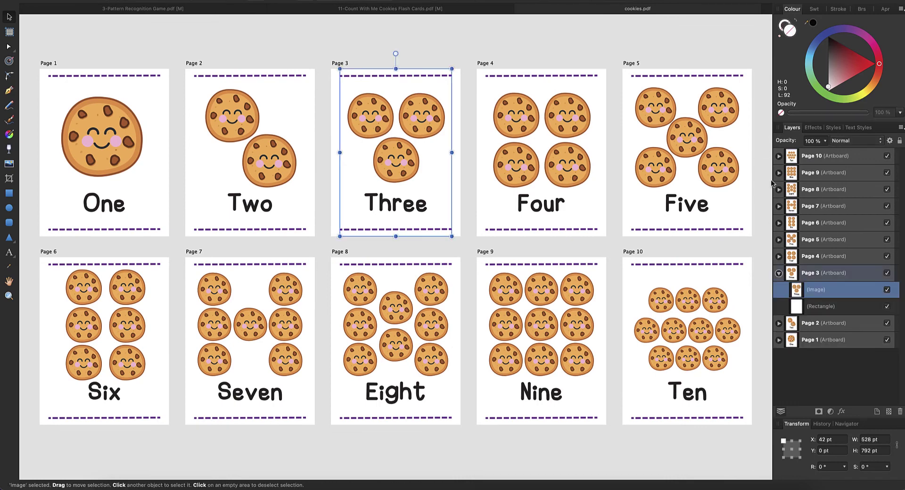
left_click(779, 156)
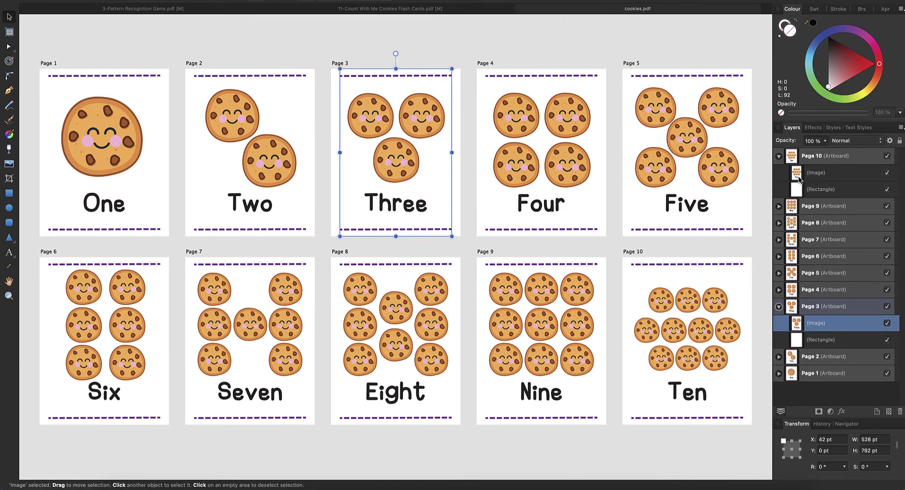
left_click(801, 175)
left_click(820, 190)
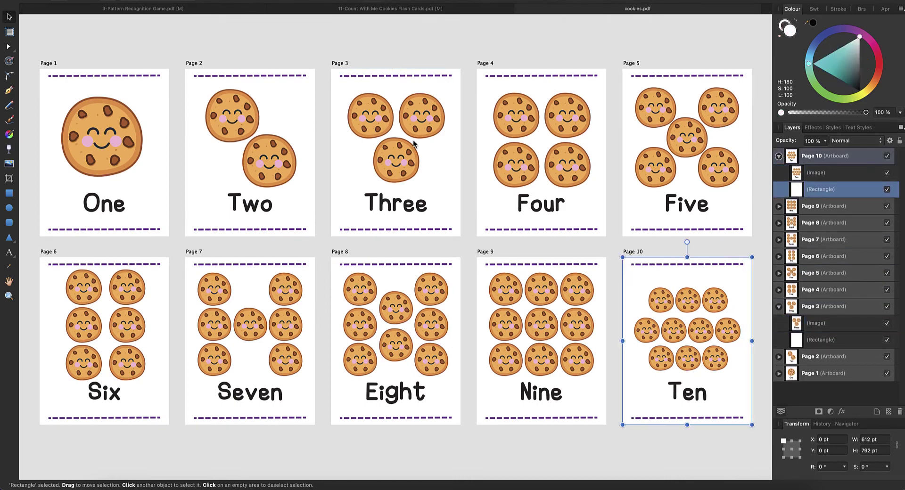
left_click(380, 128)
left_click(527, 161)
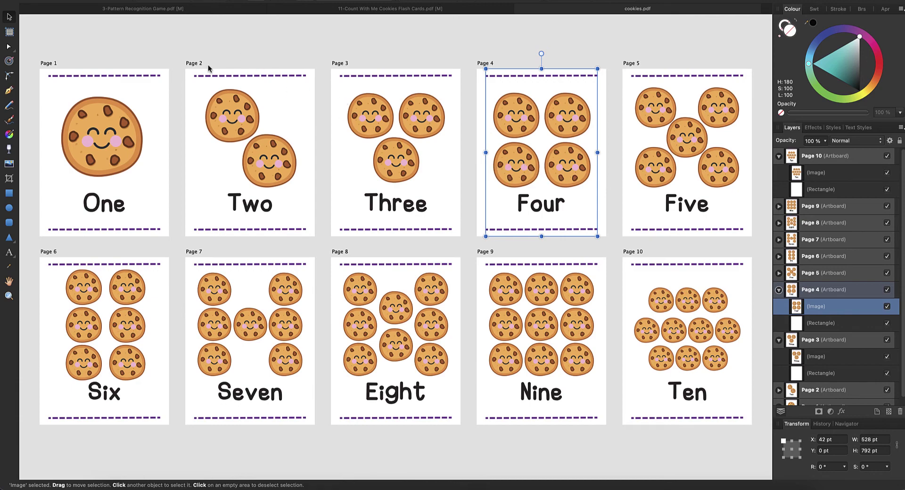
scroll(364, 70, "up", 2)
scroll(364, 70, "up", 5)
scroll(364, 70, "down", 8)
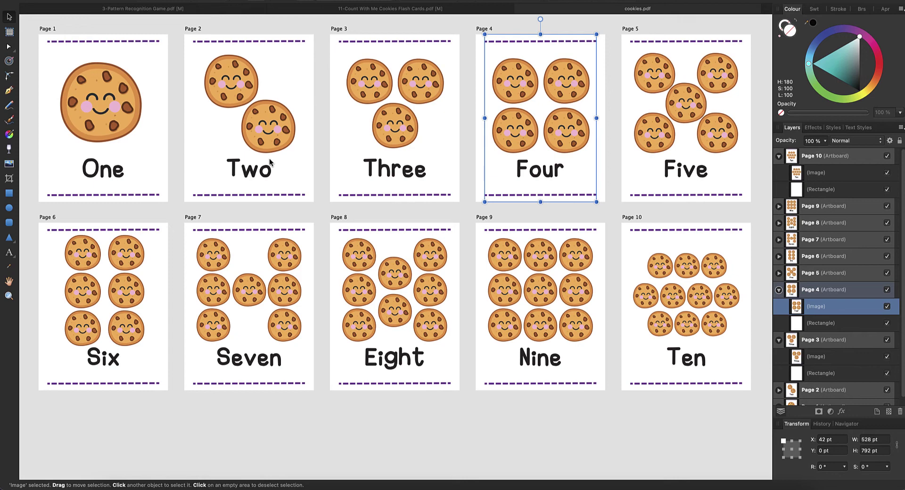
Switch to Keynote and check the individual owl images on the second slide of 3-Pattern Recognition Game.
key("super+Tab")
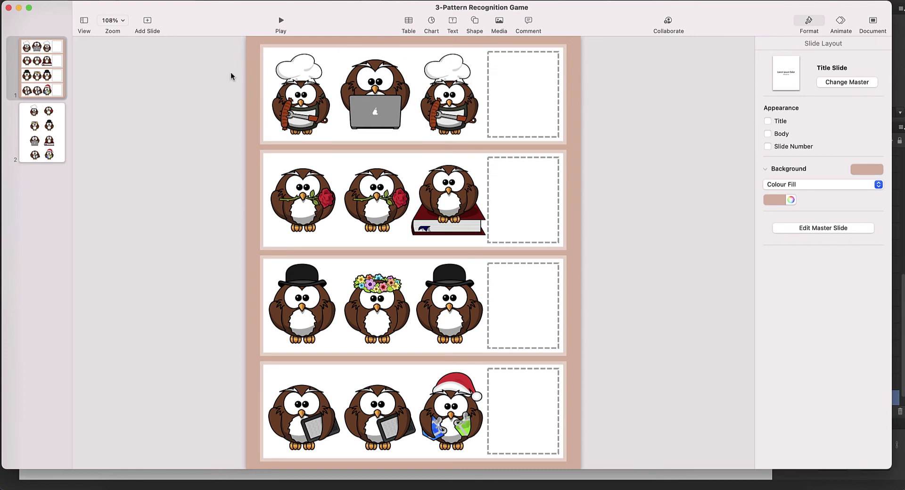
left_click(47, 138)
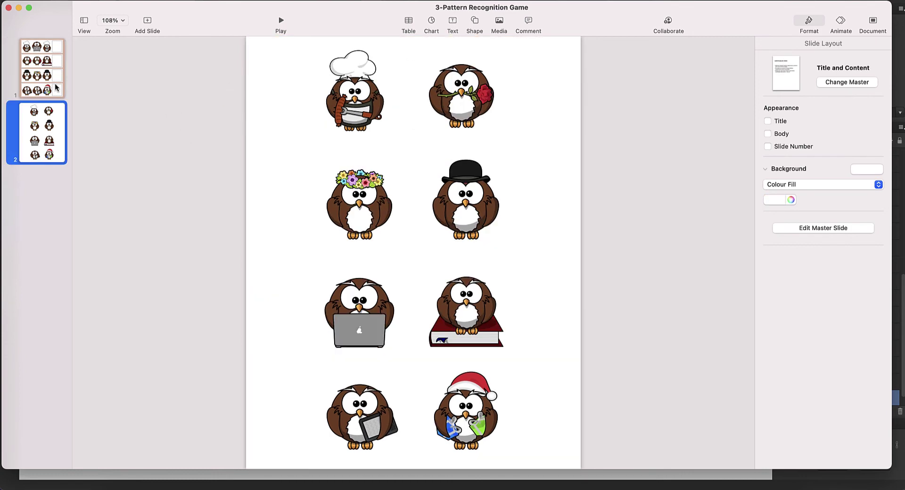
left_click(373, 97)
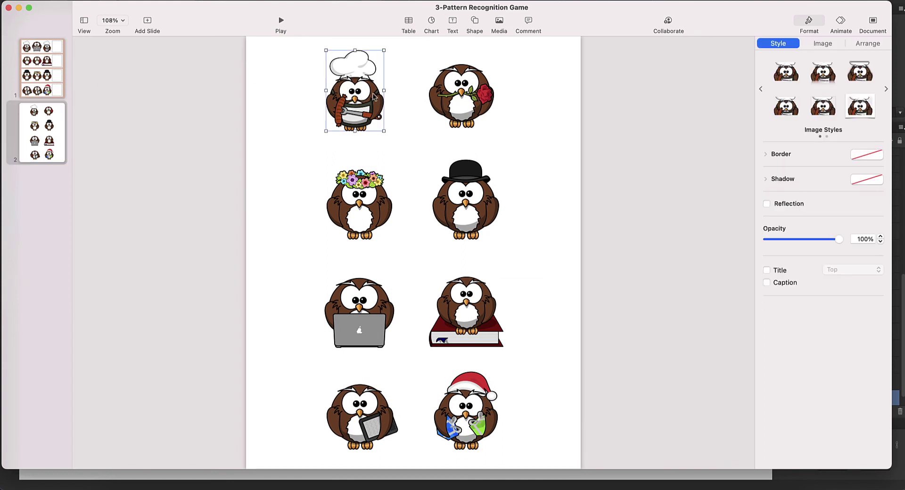
left_click(483, 94)
left_click(376, 194)
left_click(482, 189)
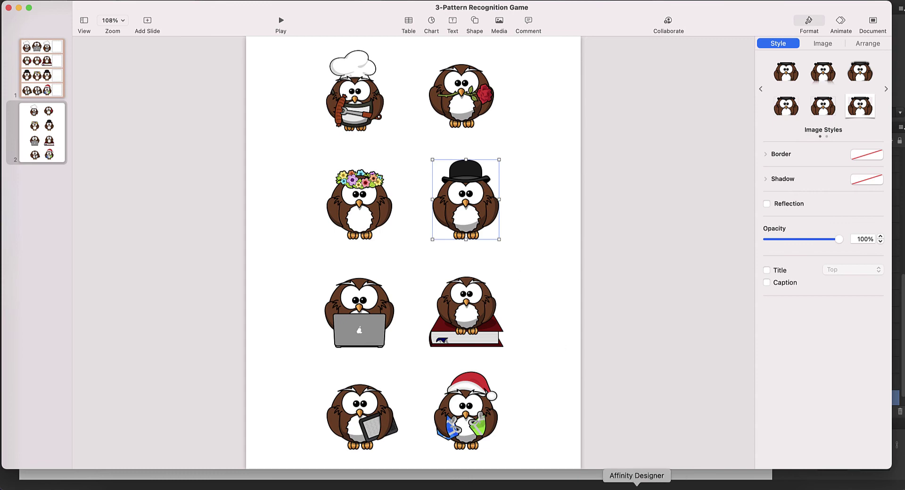
Switch to Affinity Designer and test whether the owls and rectangles in 3-Pattern Recognition Game.pdf can be selected and moved separately.
left_click(653, 487)
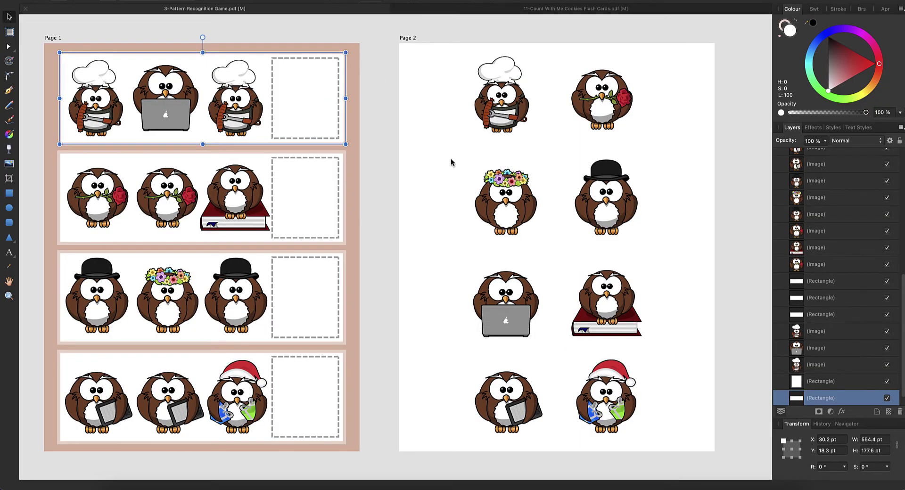
left_click(311, 93)
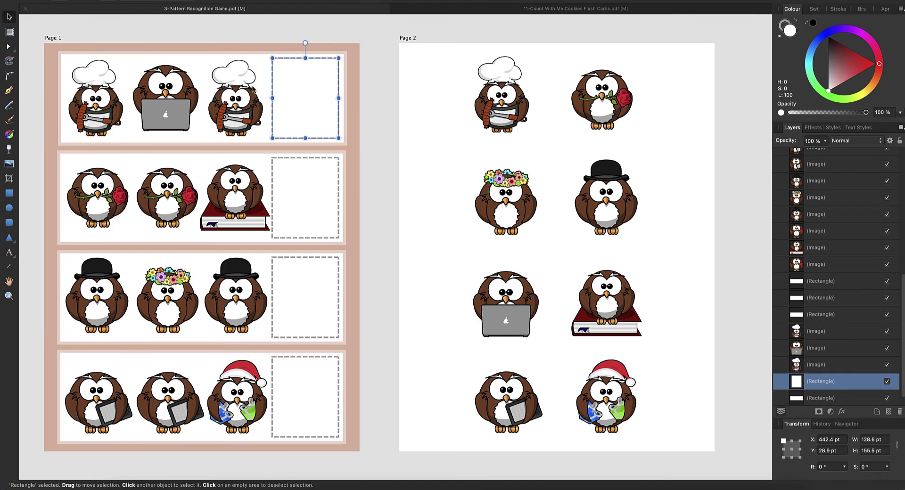
left_click_drag(258, 73, 257, 55)
left_click(252, 54)
left_click(337, 79)
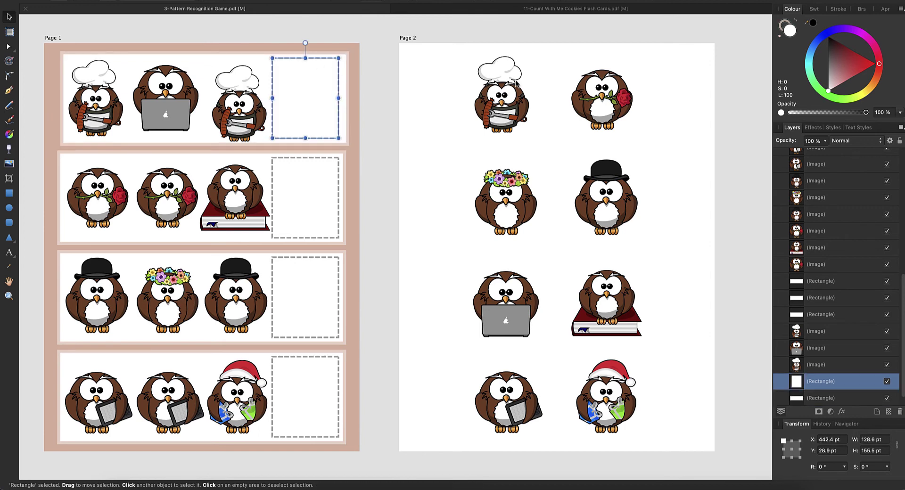
left_click(516, 85)
left_click(608, 100)
left_click(519, 194)
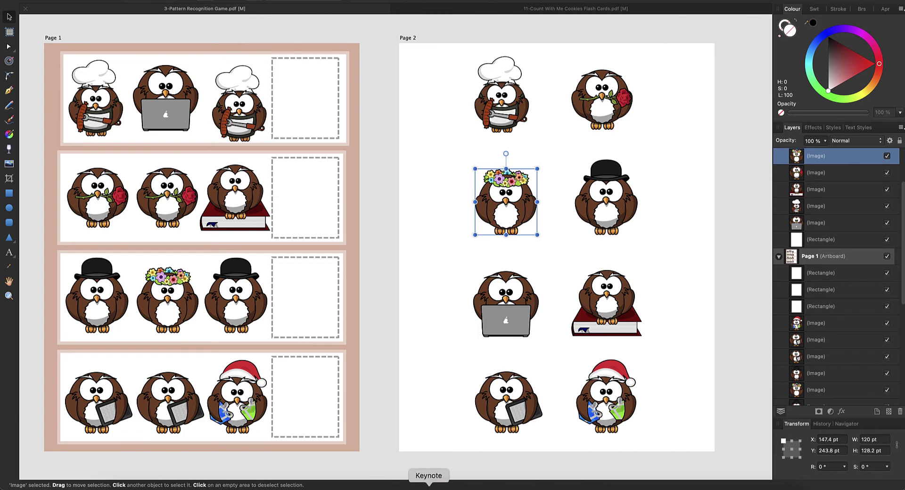
Switch to Keynote and export all slides as JPEG (High Quality) images named 3-Pattern Recognition Game into the Easy Learning Quickstart folder.
left_click(428, 487)
left_click(44, 68)
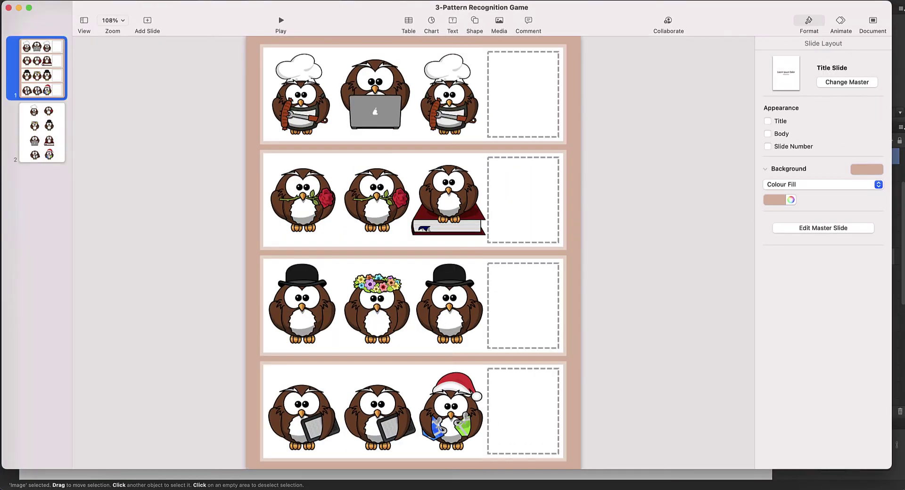
left_click(67, 2)
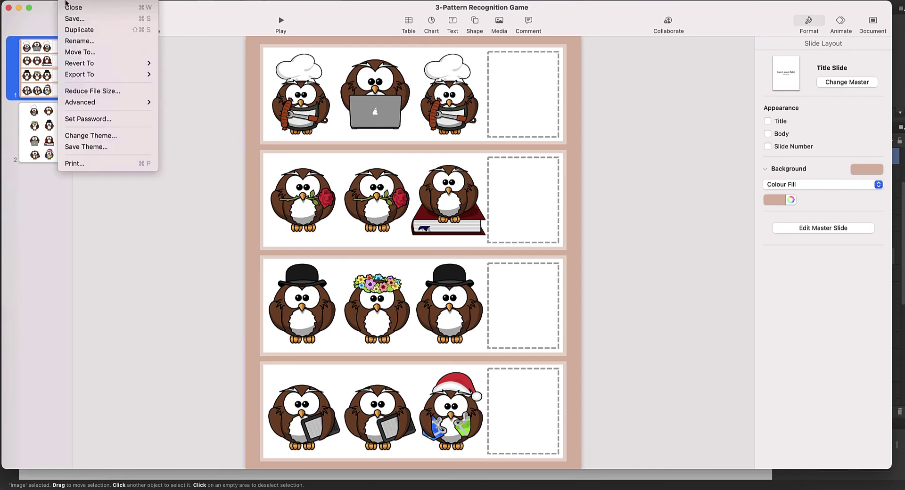
mouse_move(114, 79)
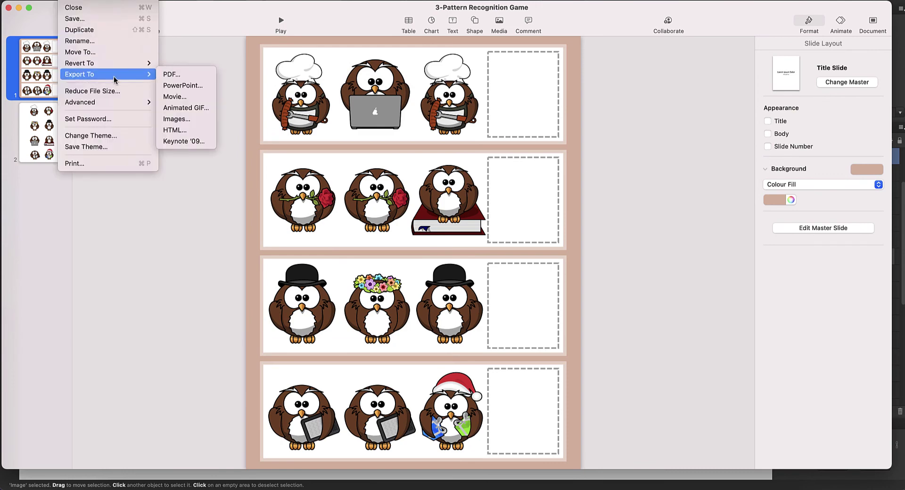
left_click(190, 118)
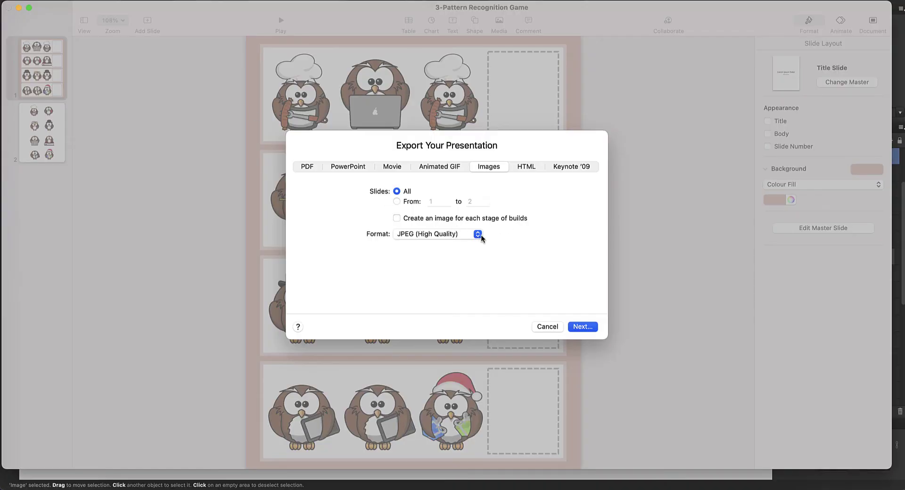
left_click(477, 234)
left_click(465, 234)
left_click(582, 327)
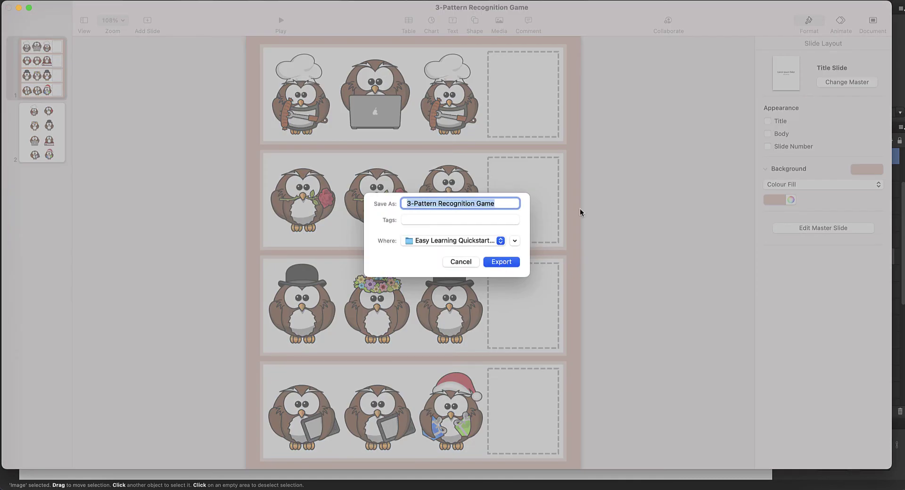
key("Return")
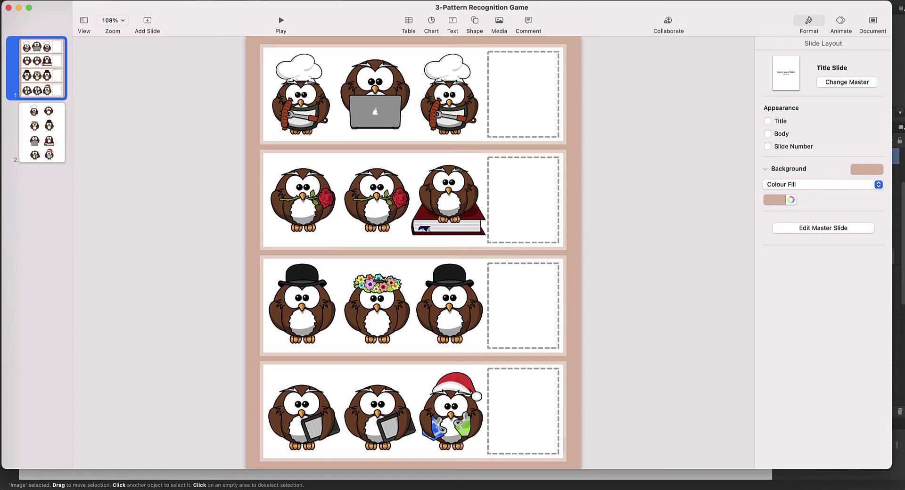
Create a new presentation with the Basic White theme and delete the title, subtitle and author placeholders.
left_click(67, 0)
left_click(198, 138)
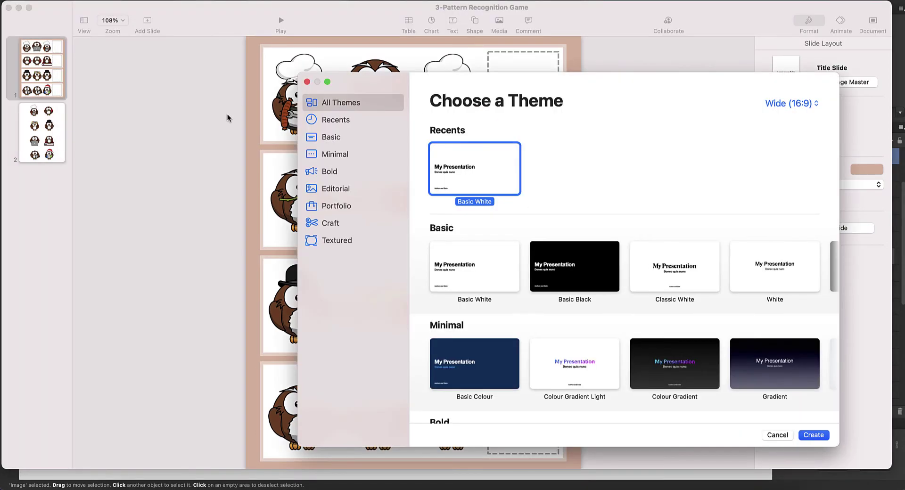
left_click(812, 434)
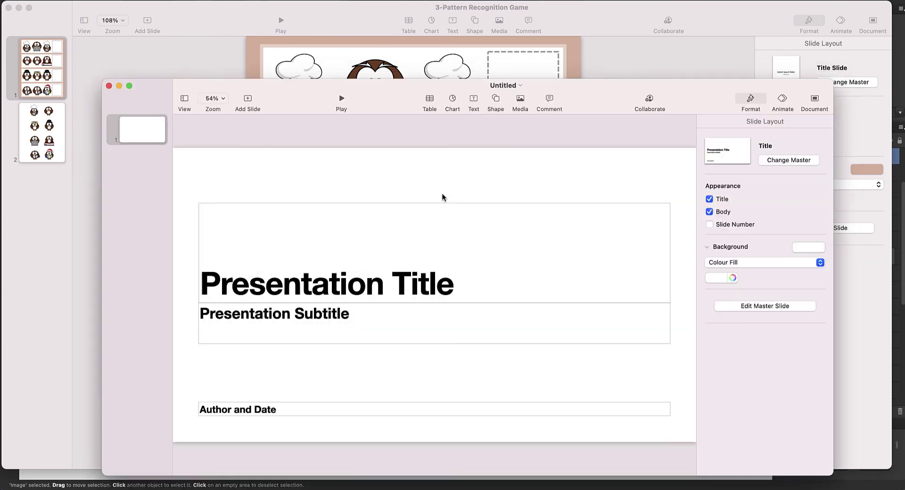
left_click_drag(552, 289, 678, 417)
key("Delete")
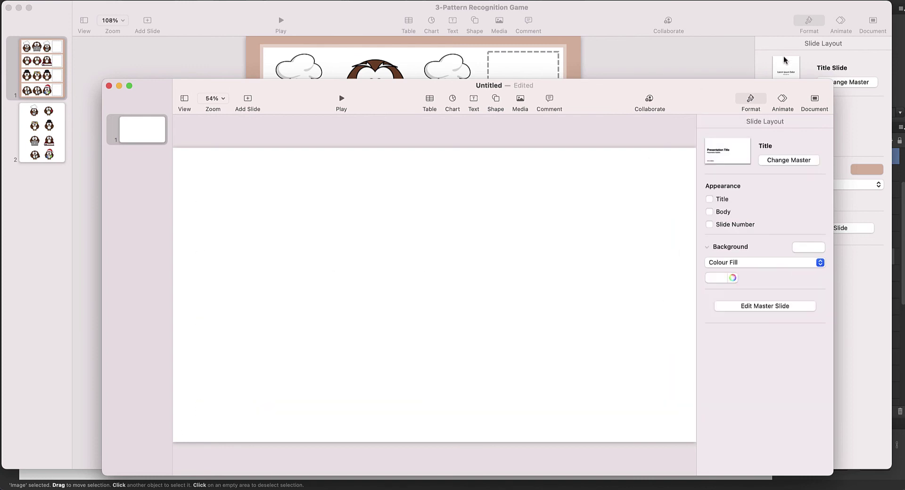
Set a custom slide size of 612 pts wide by 792 pts high for the new presentation.
left_click(817, 103)
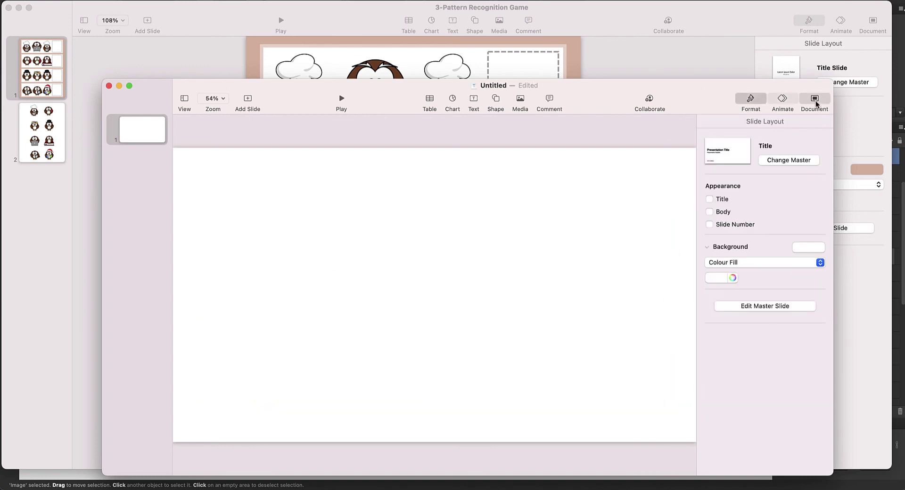
left_click(820, 346)
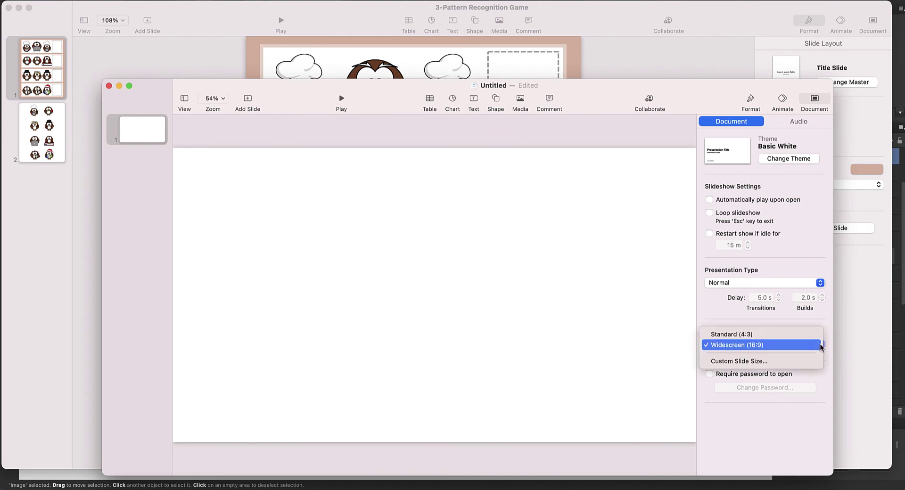
left_click(771, 362)
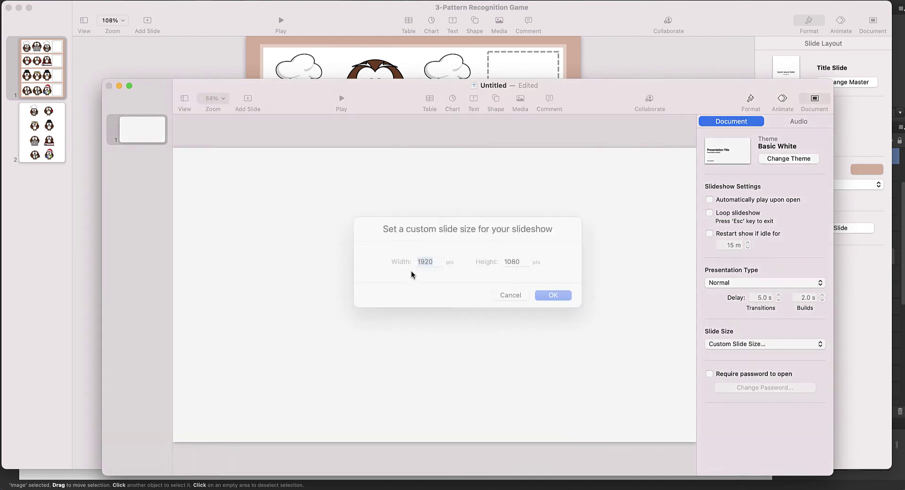
type("6")
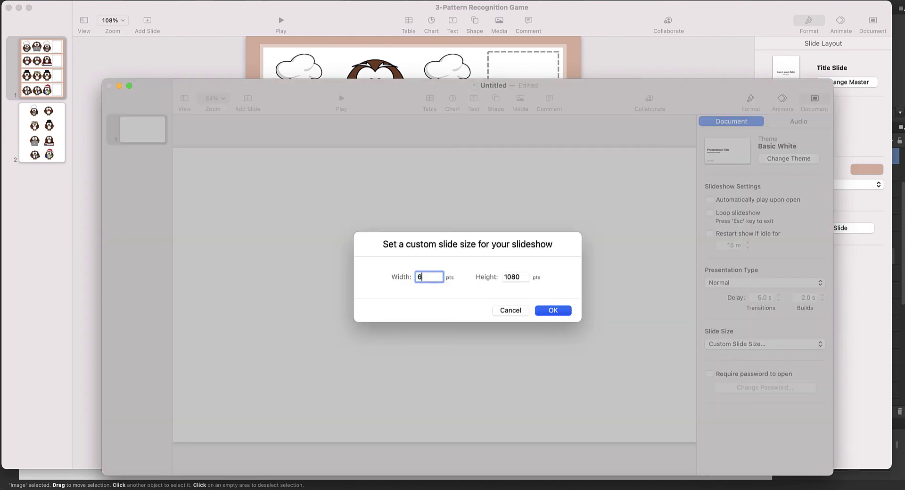
key("Tab")
type("9")
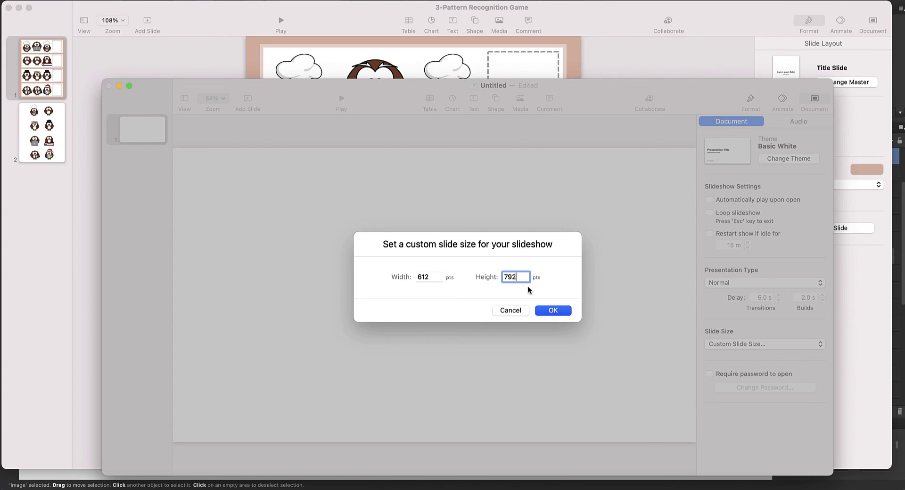
left_click(557, 311)
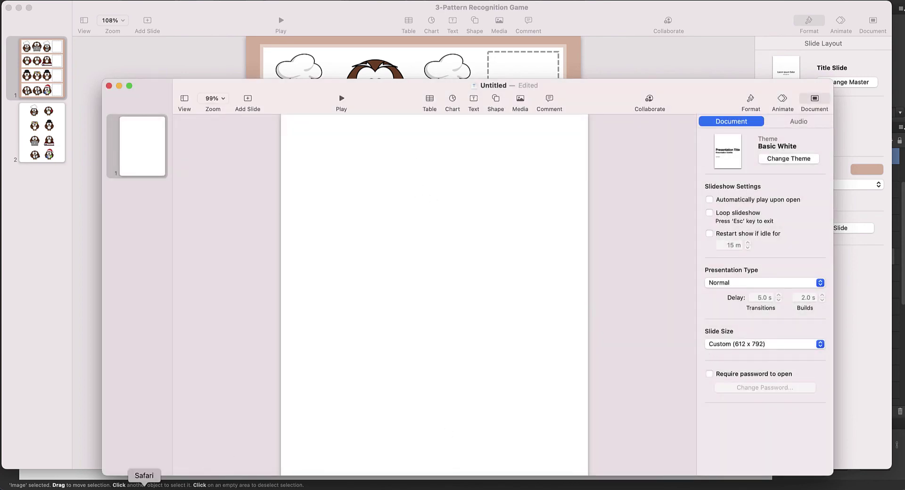
Add the two exported owl JPEGs from the 3-Pattern Recognition Game folder as new slides after the empty first slide.
left_click(112, 485)
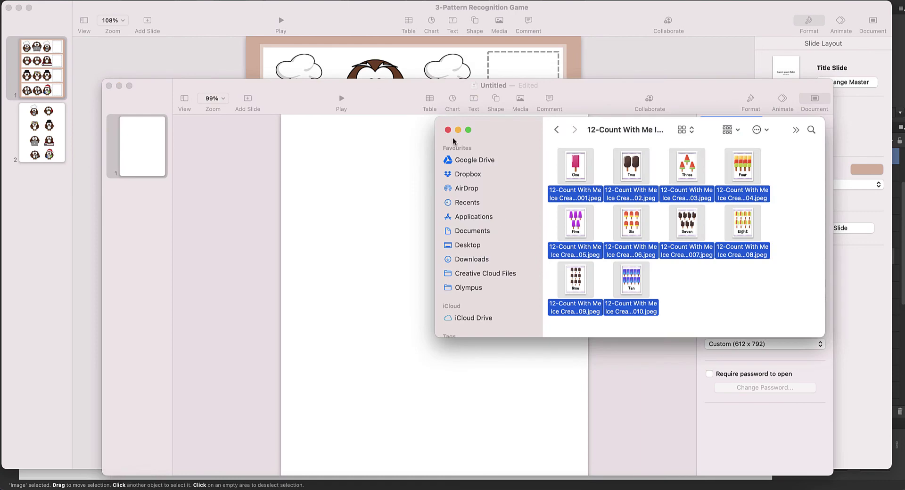
left_click(553, 134)
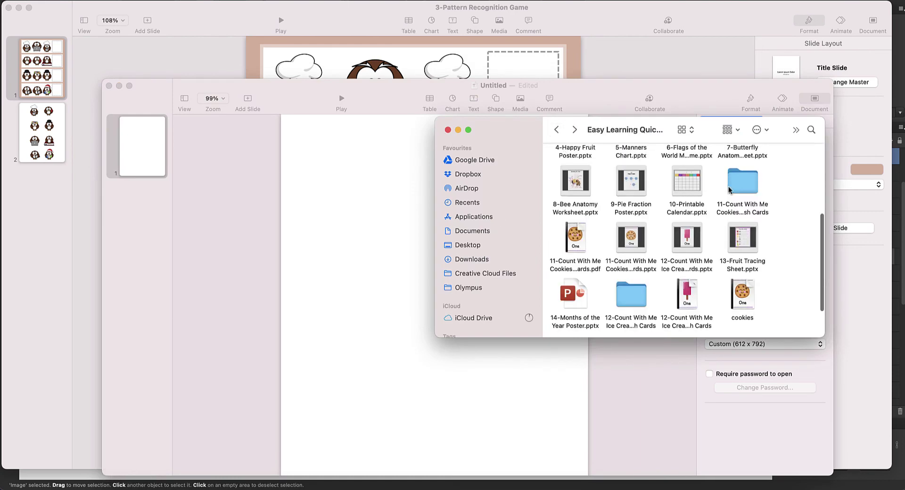
scroll(674, 219, "up", 5)
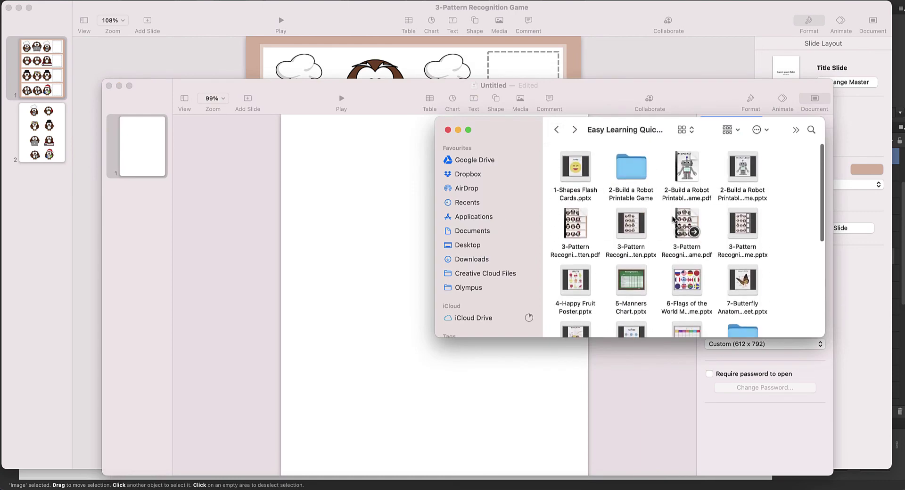
scroll(674, 219, "down", 10)
double_click(576, 297)
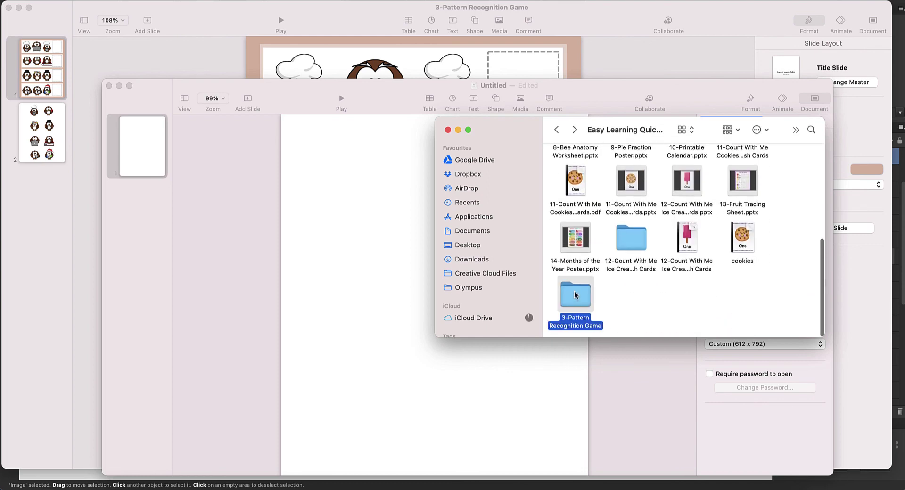
left_click_drag(686, 221, 123, 196)
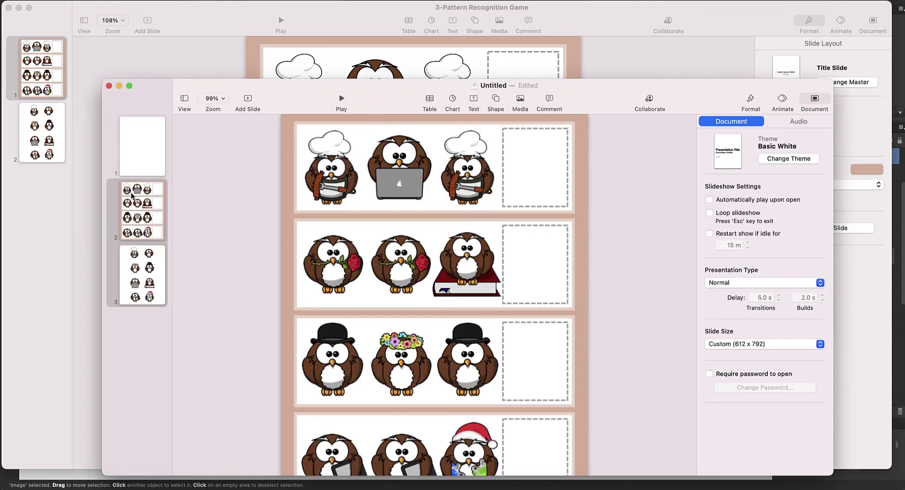
Apply the Blank master to the two owl image slides and delete the empty first slide.
left_click(809, 163)
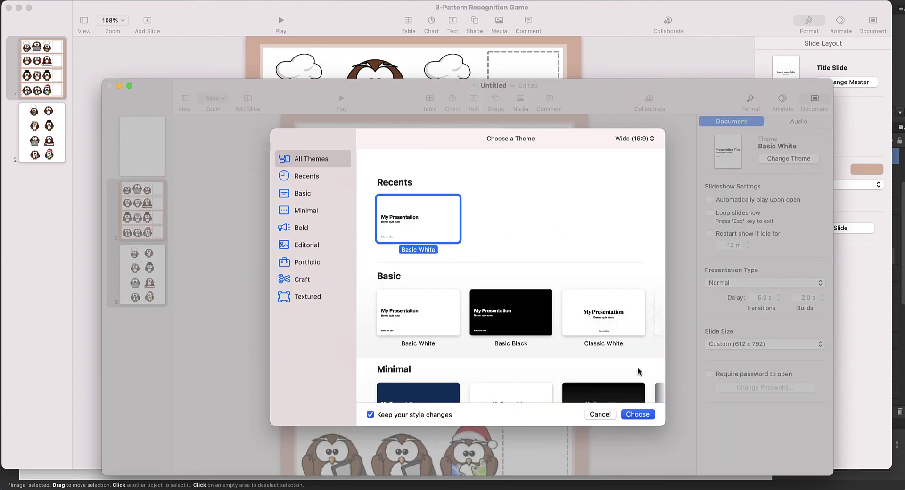
left_click(595, 414)
left_click(748, 102)
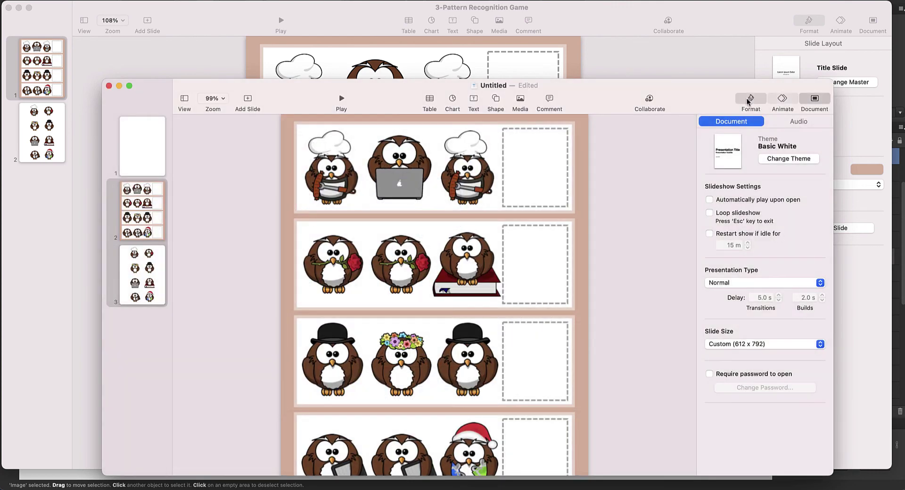
left_click(802, 164)
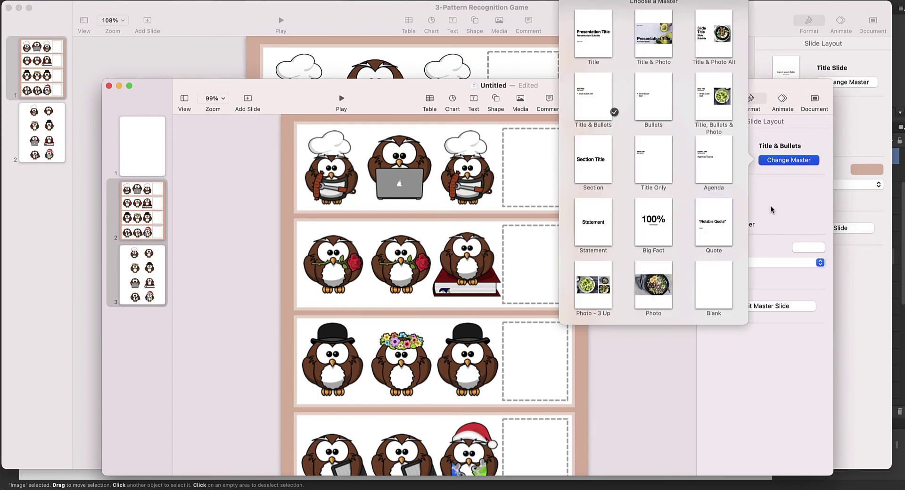
left_click(715, 298)
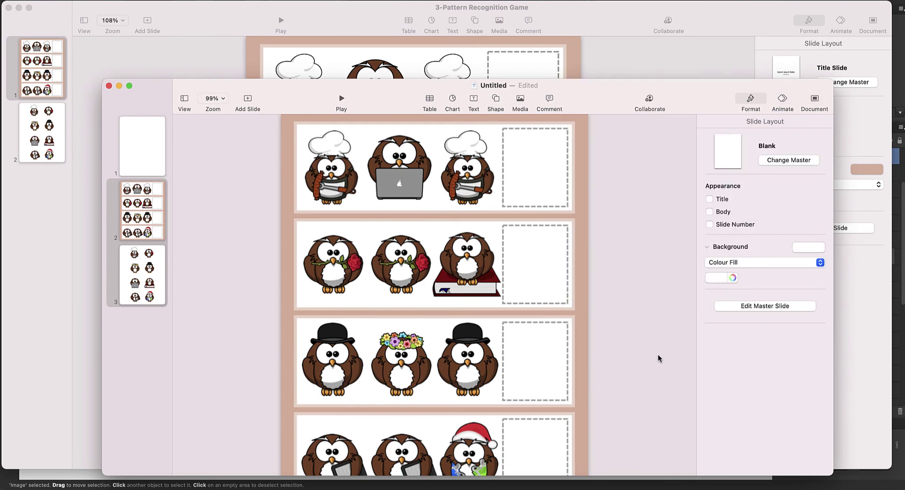
left_click(135, 155)
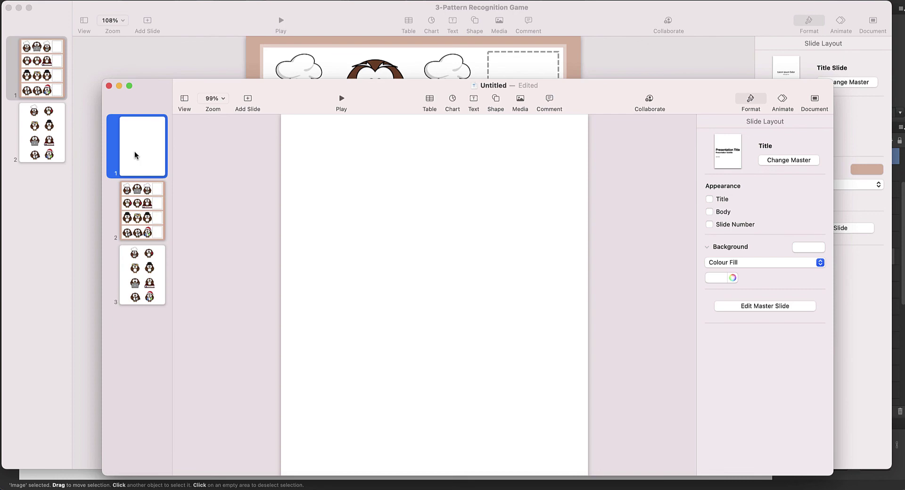
key("Delete")
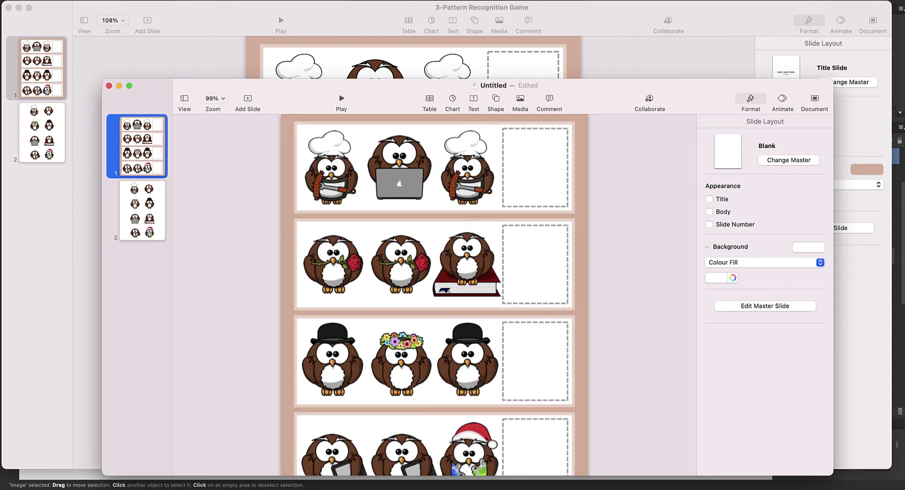
Export the presentation as a PDF with Best image quality, named patternflatten, into the Easy Learning Quickstart folder.
left_click(70, 1)
mouse_move(85, 75)
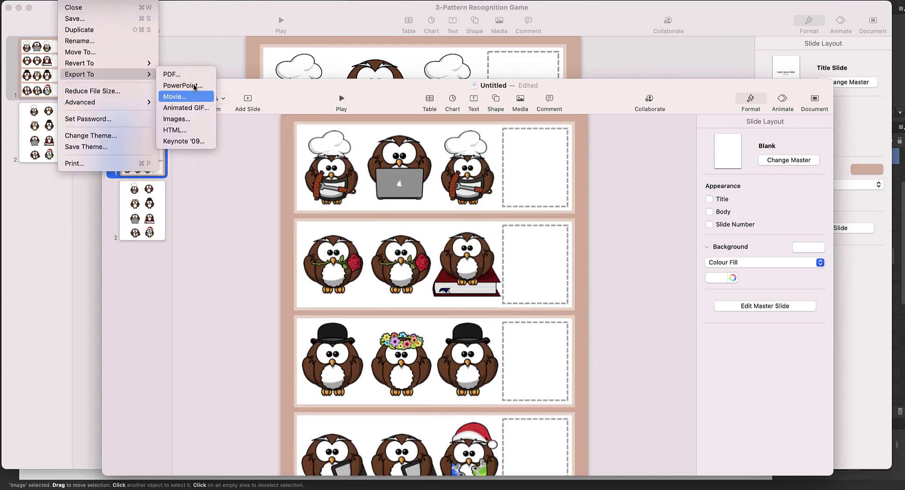
left_click(184, 73)
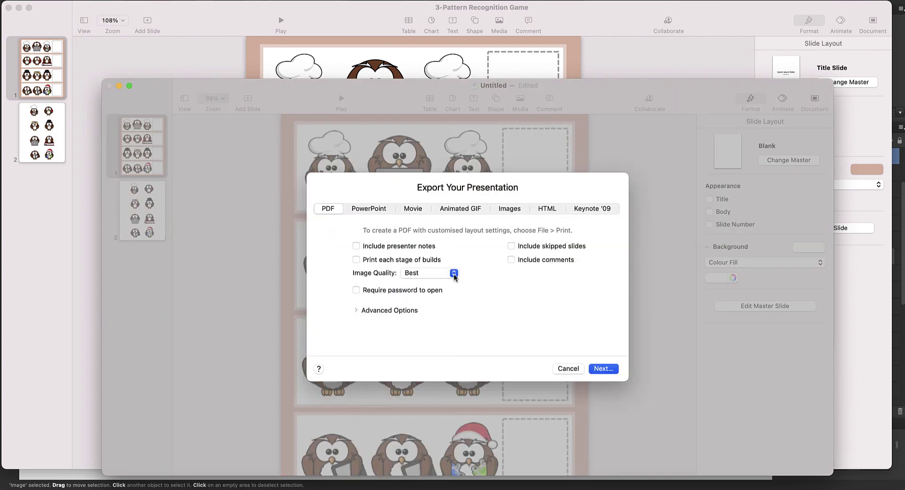
left_click(452, 272)
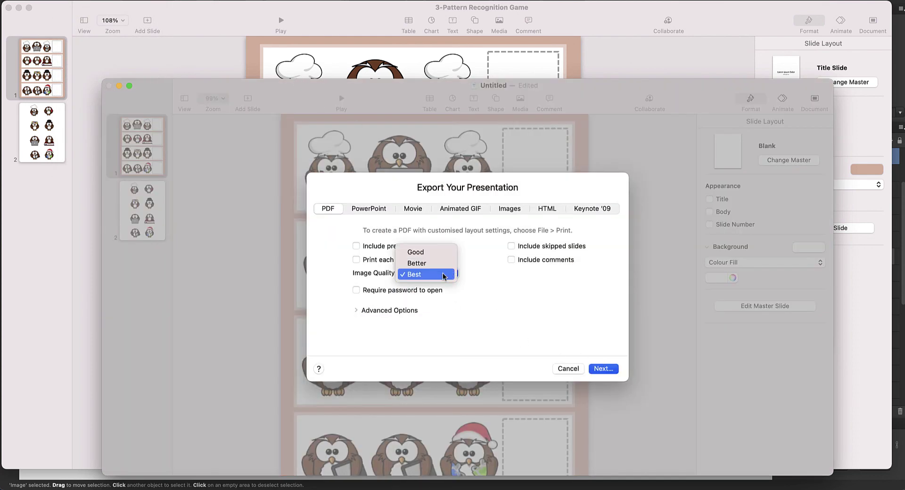
left_click(443, 275)
key("Escape")
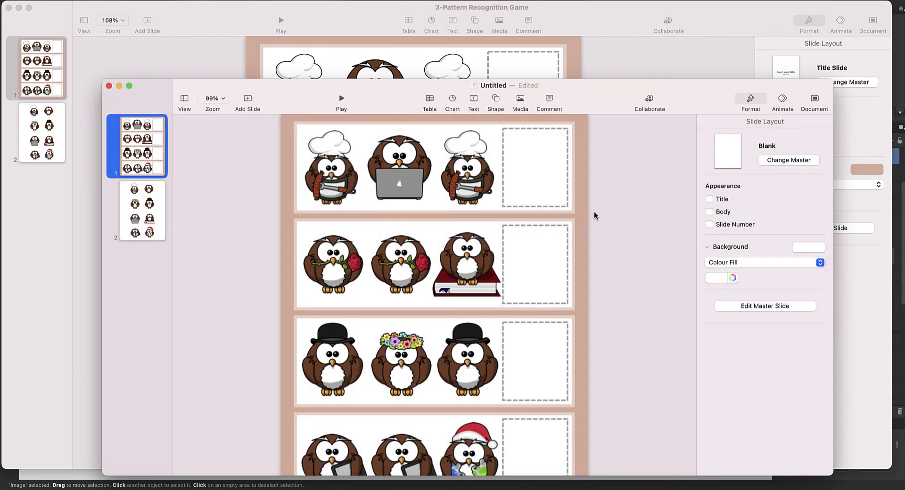
left_click_drag(587, 98, 564, 44)
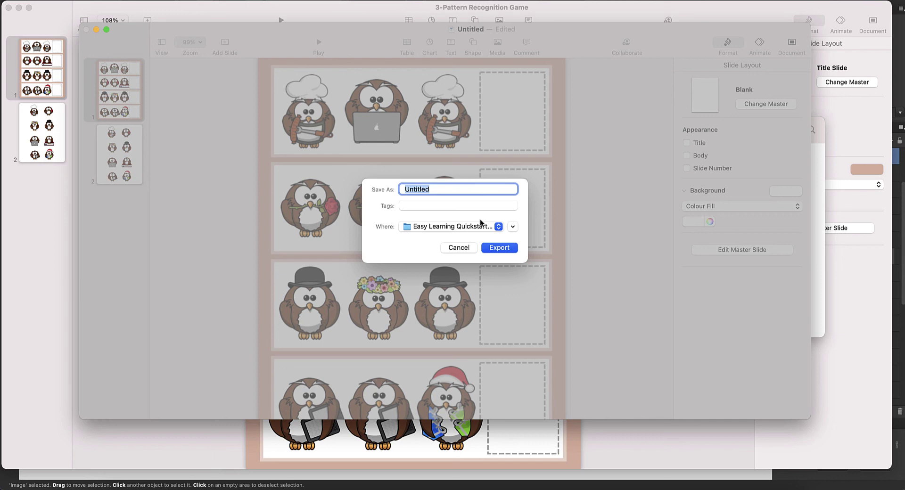
type("patteernflatten")
left_click(423, 189)
key("BackSpace")
left_click(505, 247)
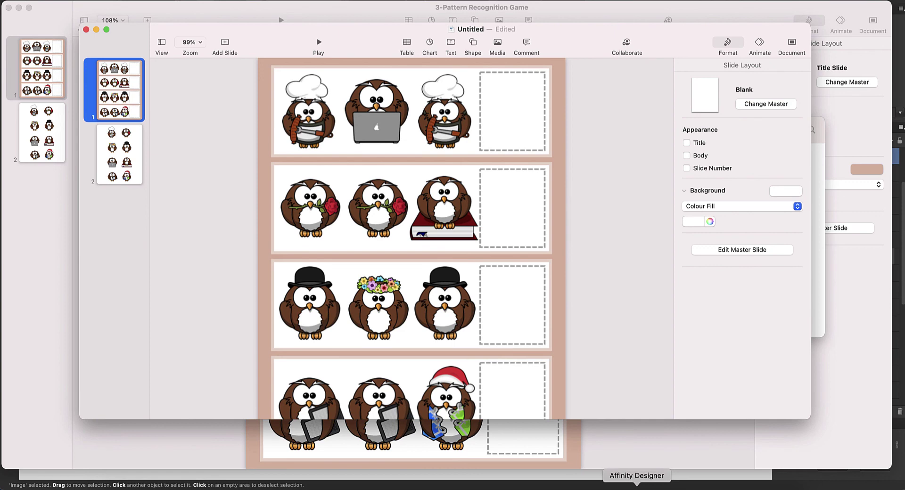
Switch to Affinity Designer, open the patternflatten PDF with all pages loaded, and dismiss the assigned profile notice.
left_click(636, 488)
left_click(152, 93)
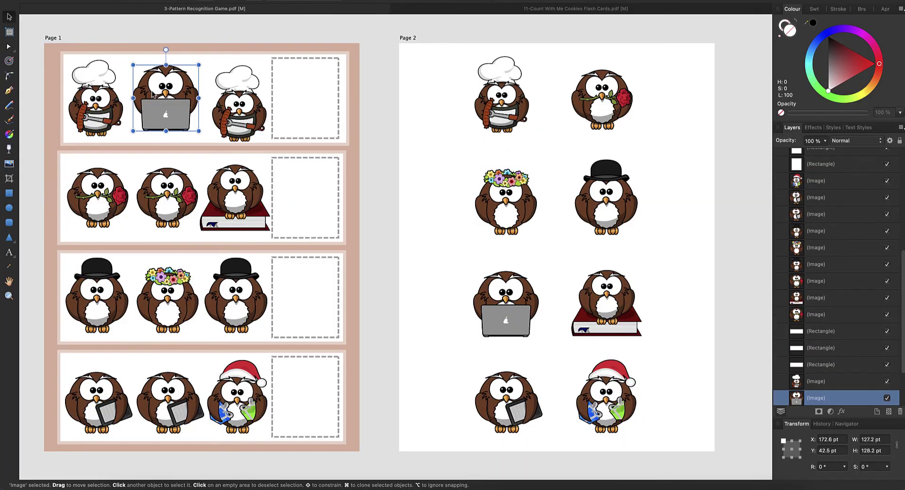
left_click(117, 1)
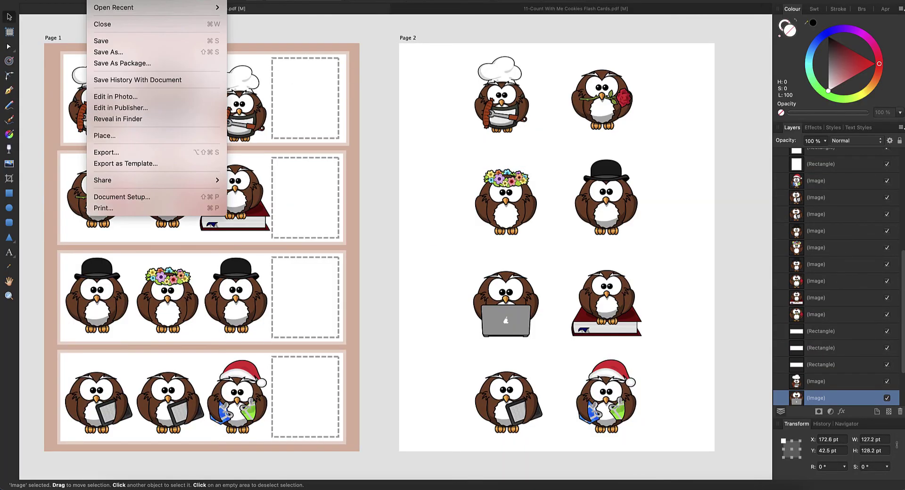
left_click(116, 1)
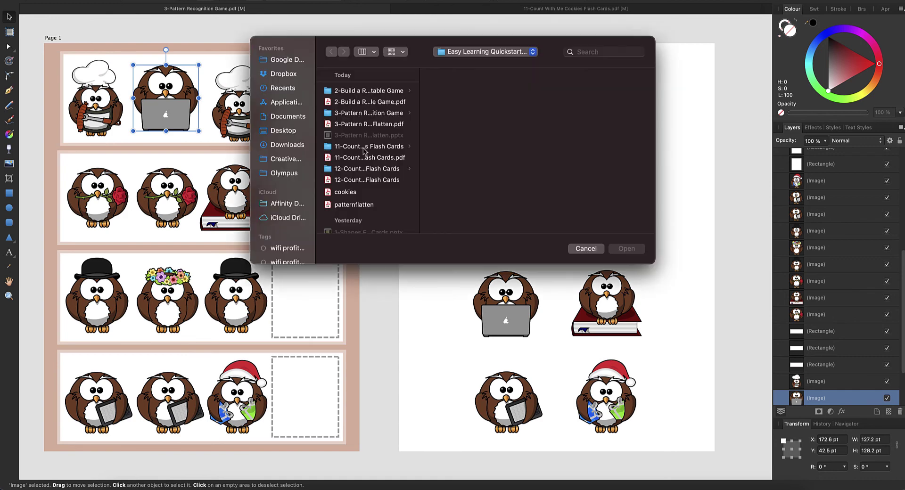
left_click(356, 205)
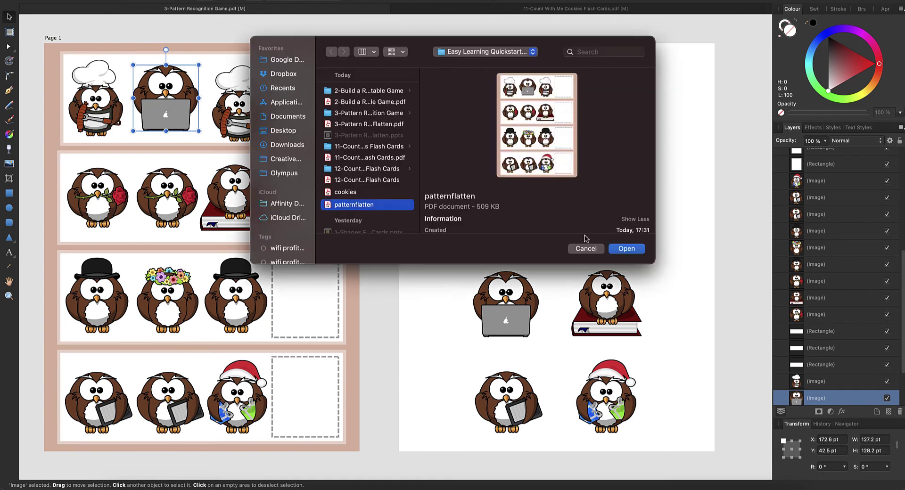
left_click(627, 248)
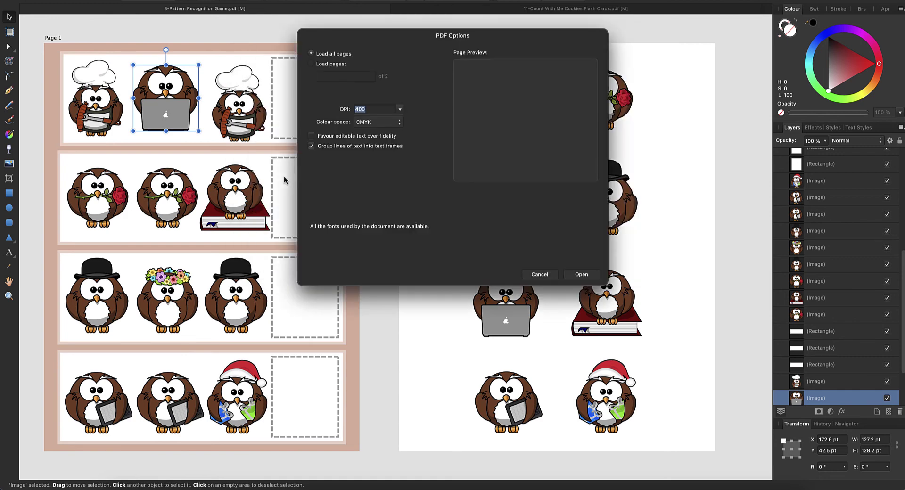
left_click(584, 276)
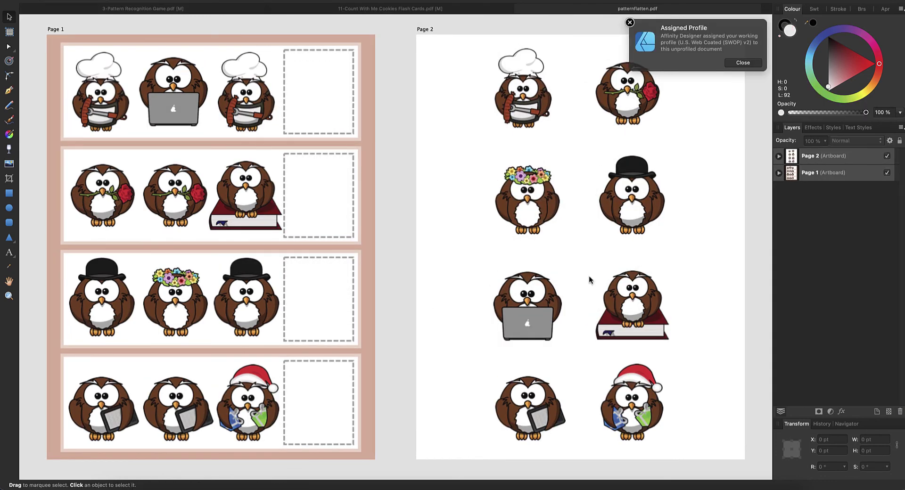
left_click(743, 64)
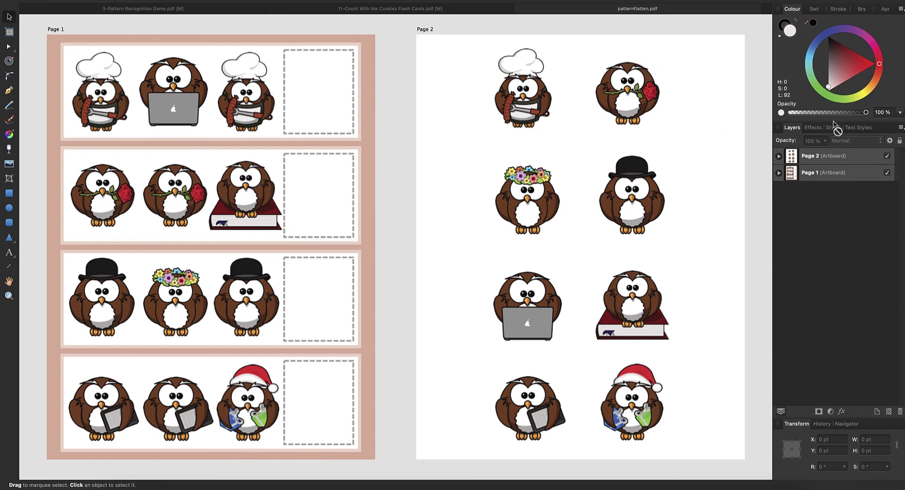
Check the page layers for flattening by shifting the Page 1 image about 12 pt left and the Page 2 image about 2 pt right and down.
left_click(779, 156)
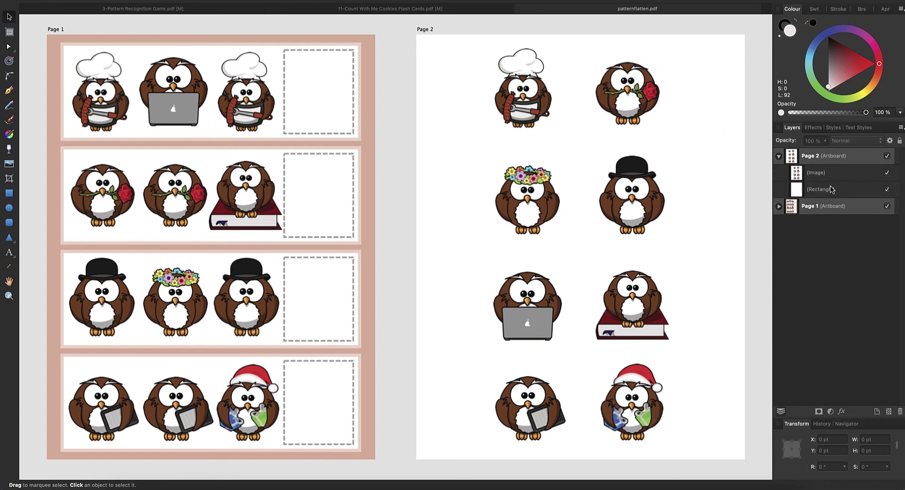
left_click(186, 87)
left_click_drag(177, 78, 170, 78)
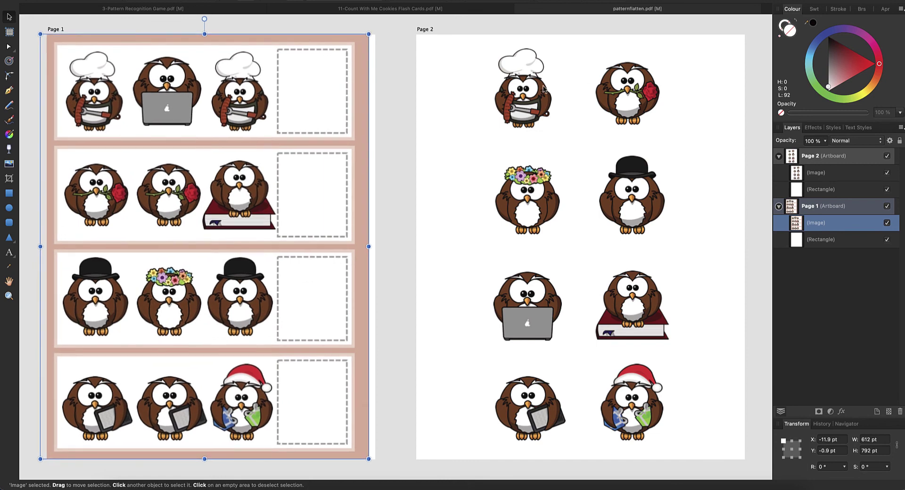
mouse_move(528, 93)
left_mouse_down()
mouse_move(565, 98)
mouse_move(527, 92)
left_mouse_up()
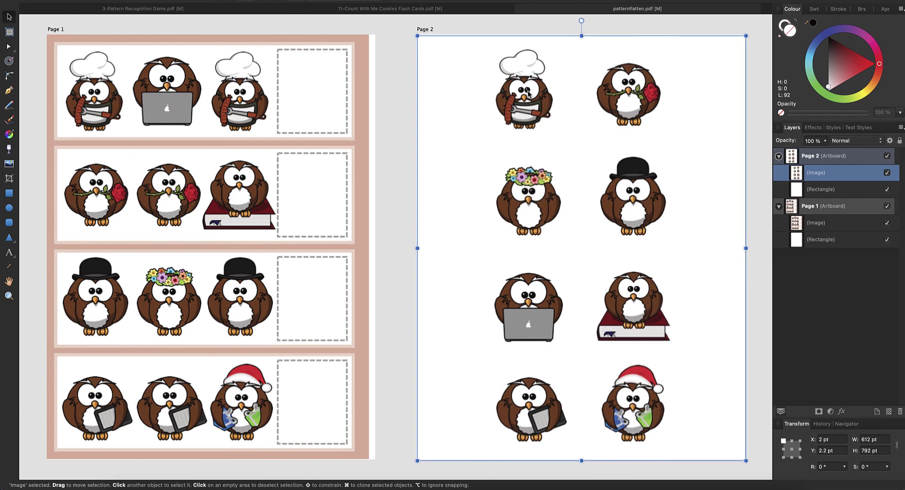